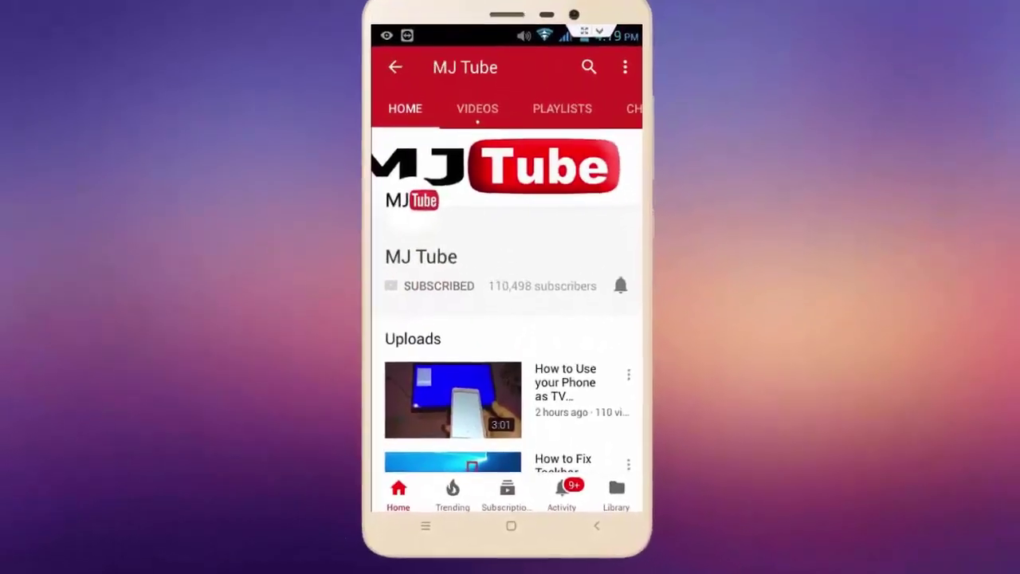
Refresh the desktop several times
click(620, 285)
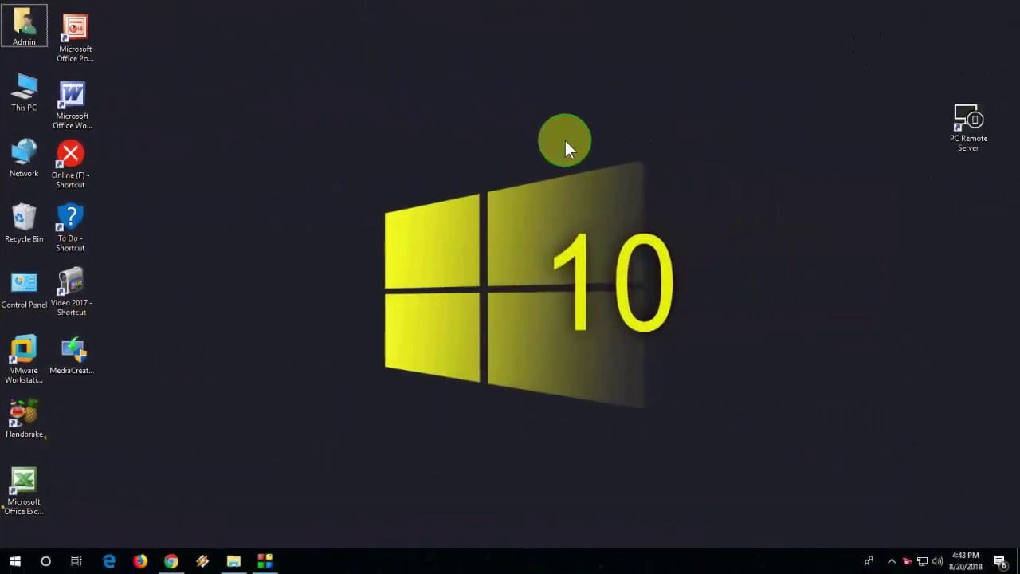
right_click(565, 140)
click(580, 162)
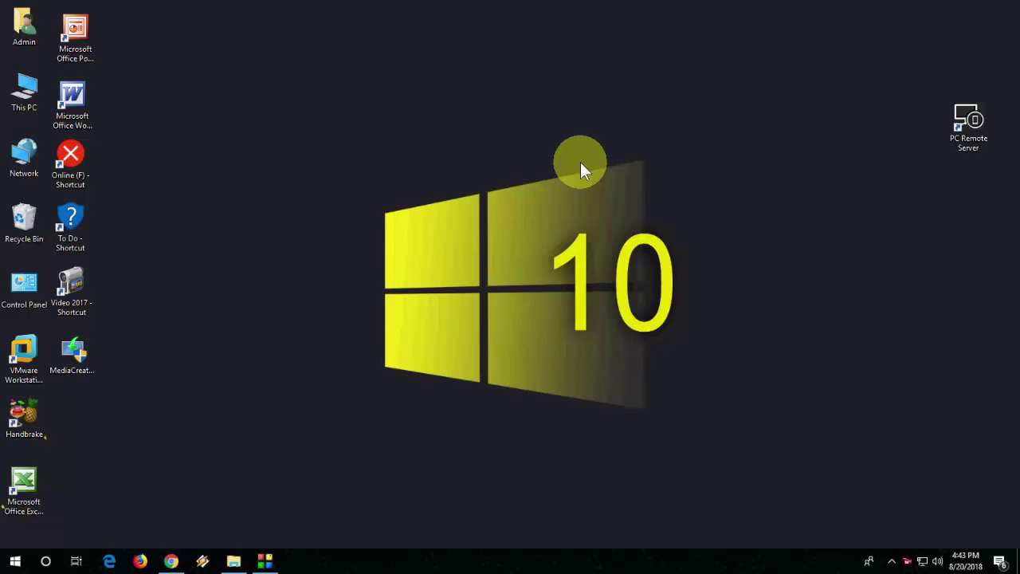
right_click(419, 103)
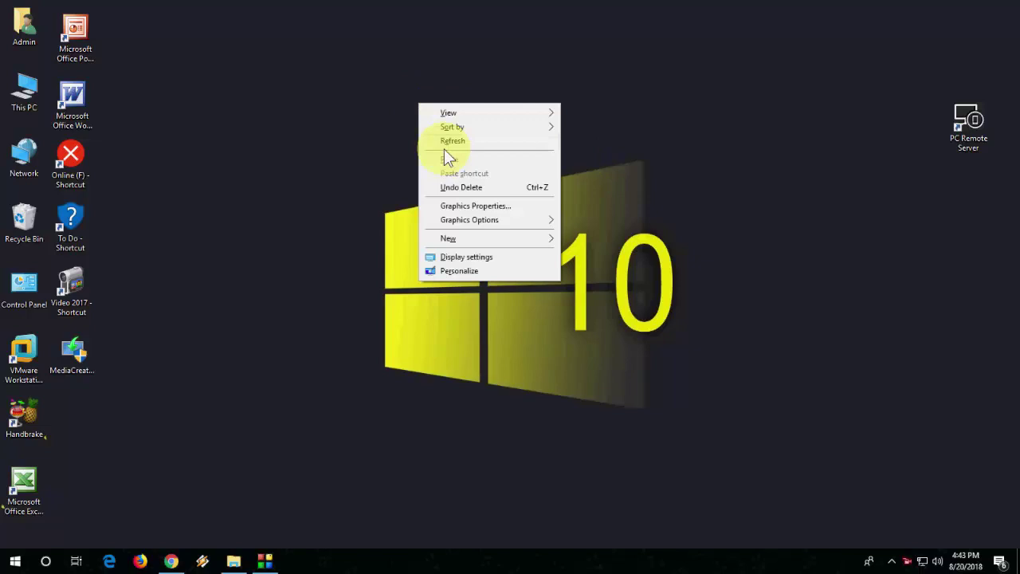
click(436, 141)
right_click(385, 101)
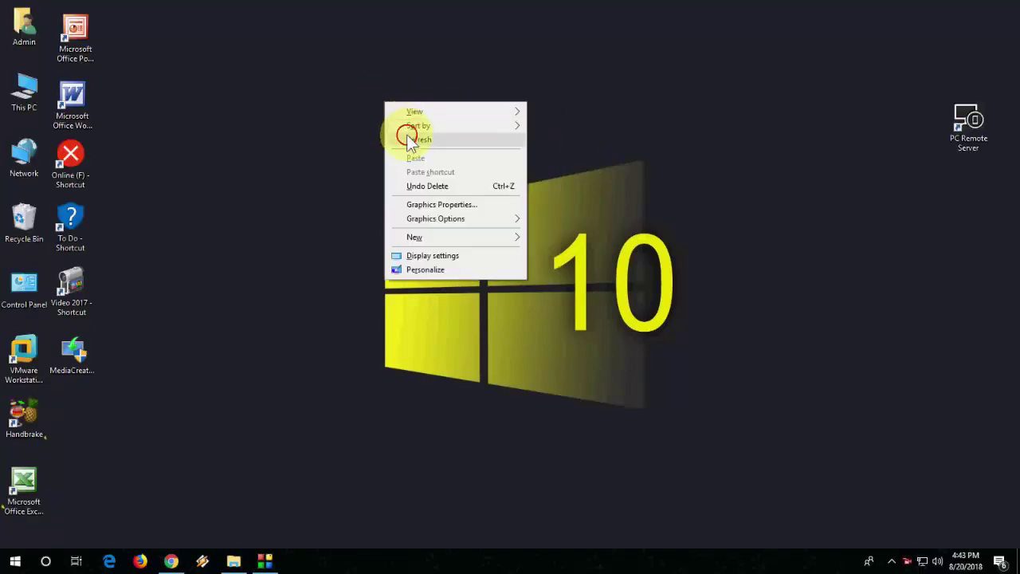
click(407, 139)
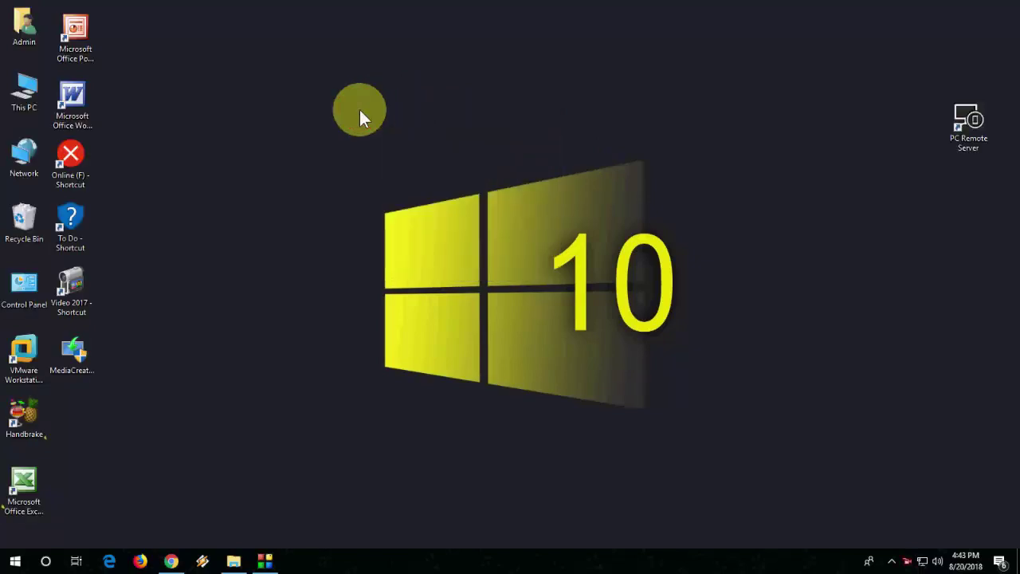
Launch MediaCreationTool, accept the licence, and go to the USB drive page with default language and edition
double_click(76, 355)
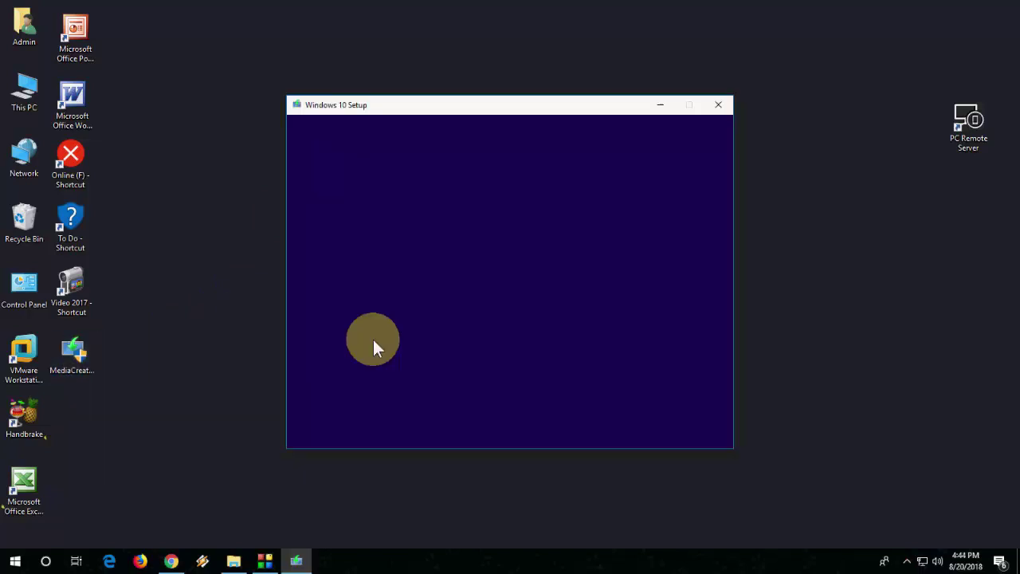
click(677, 424)
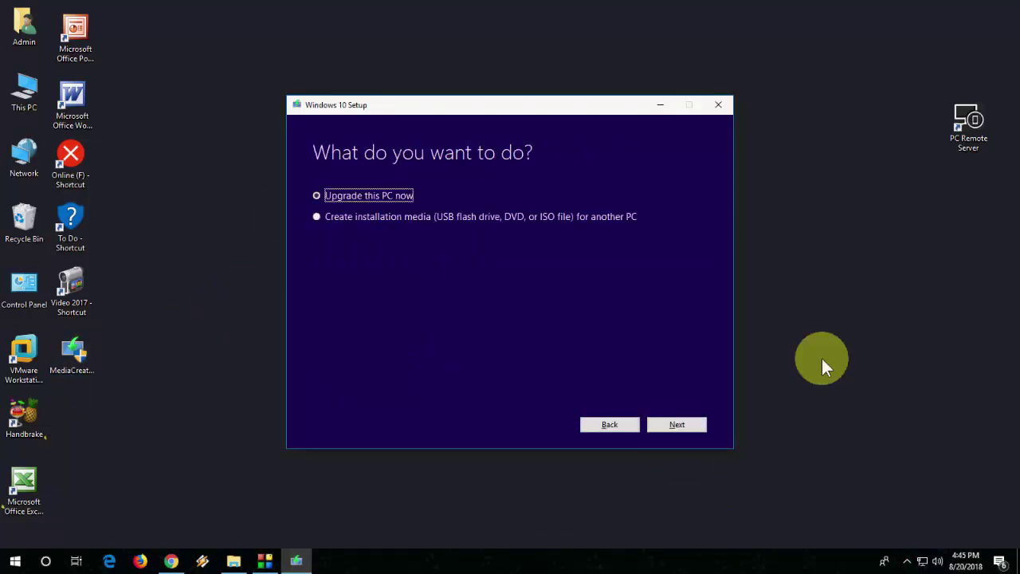
click(606, 217)
click(658, 421)
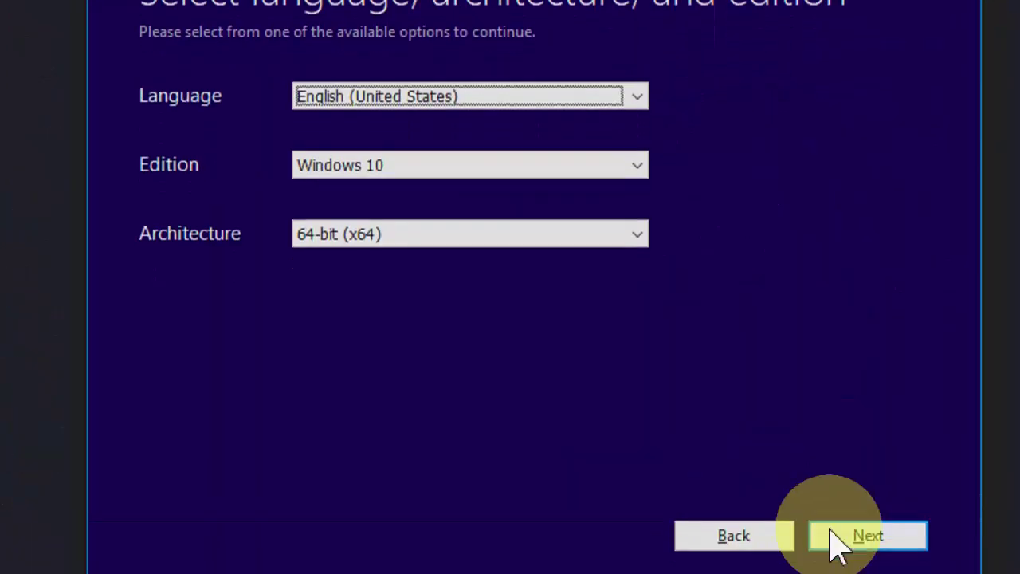
click(836, 541)
click(868, 535)
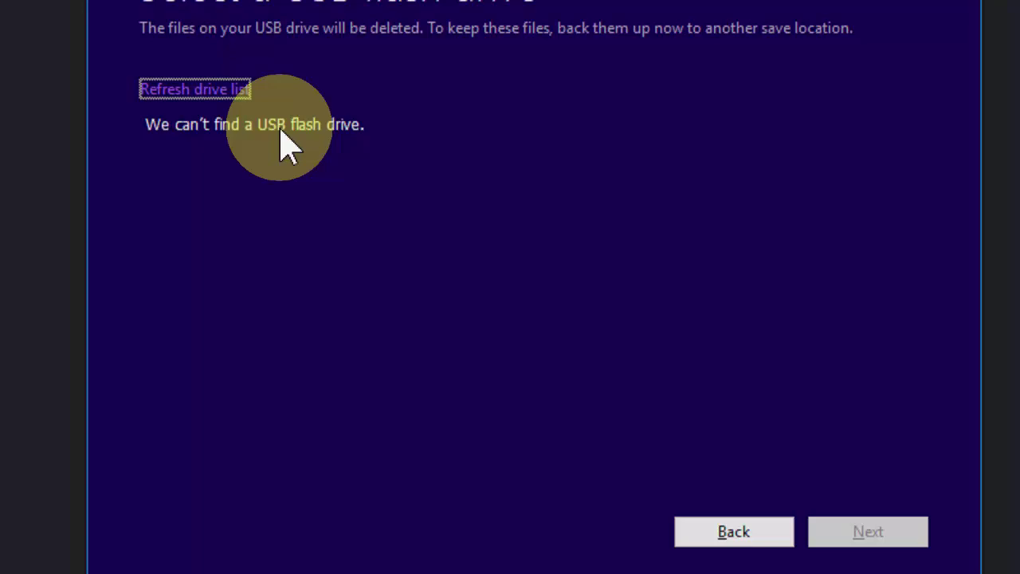
triple_click(246, 122)
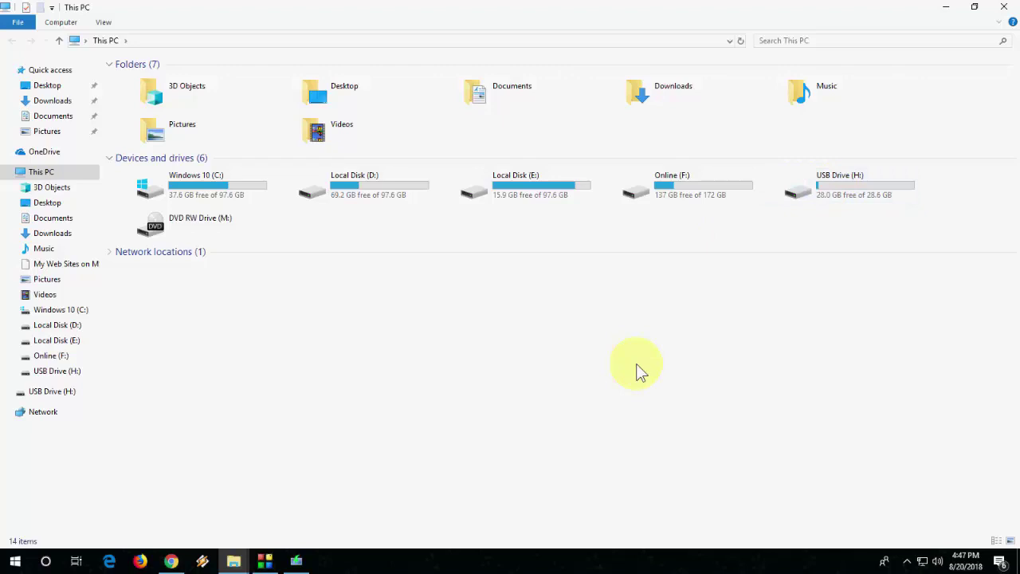
Quick-format USB Drive (H:) with the default FAT32 settings and close the Format window
click(817, 184)
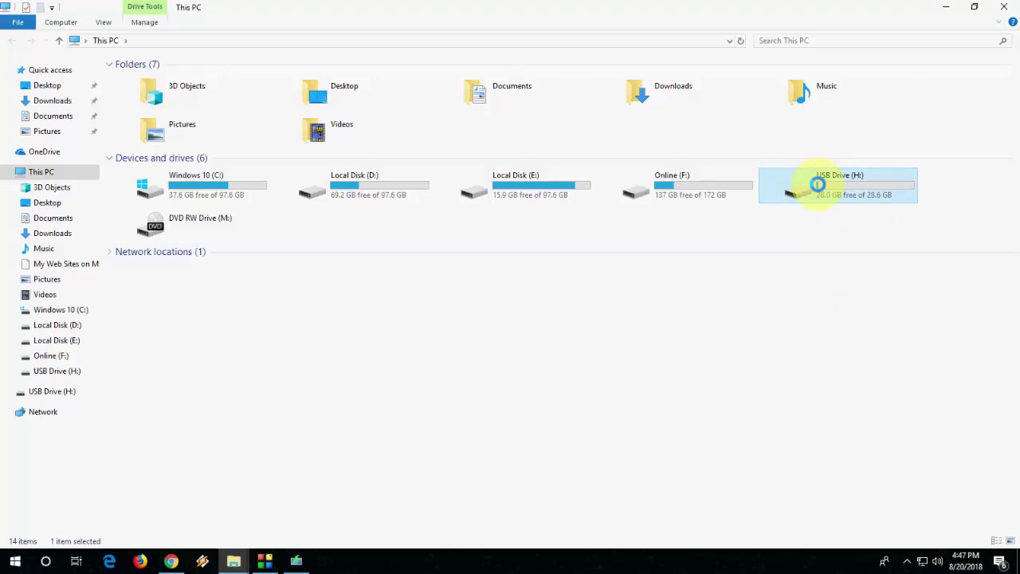
right_click(818, 185)
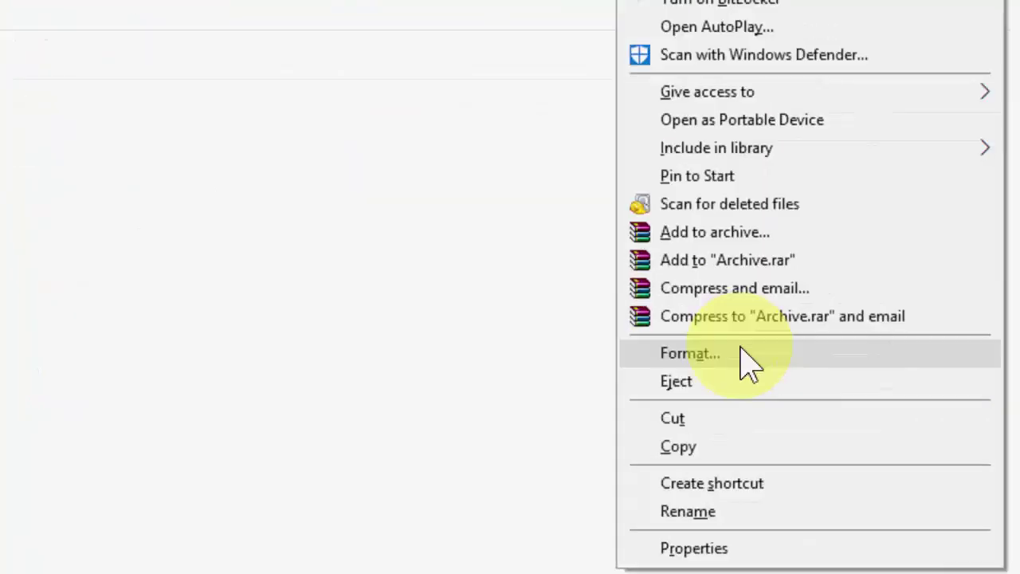
click(854, 413)
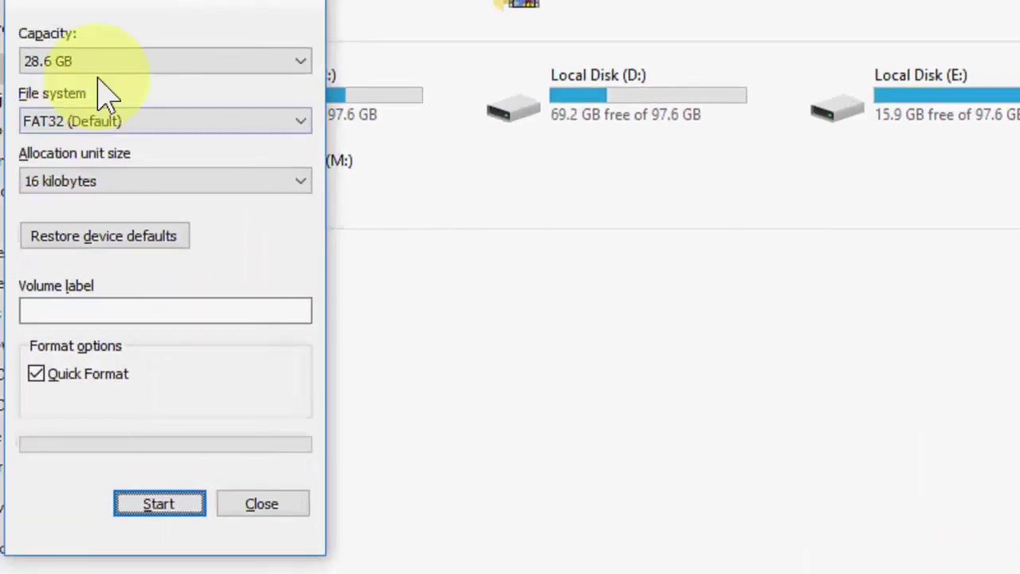
click(190, 478)
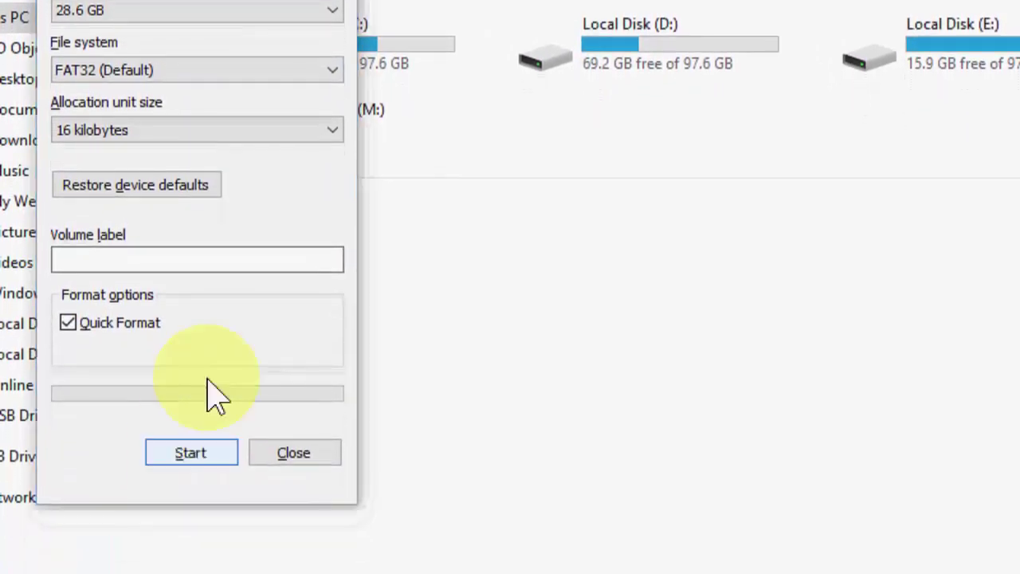
click(960, 236)
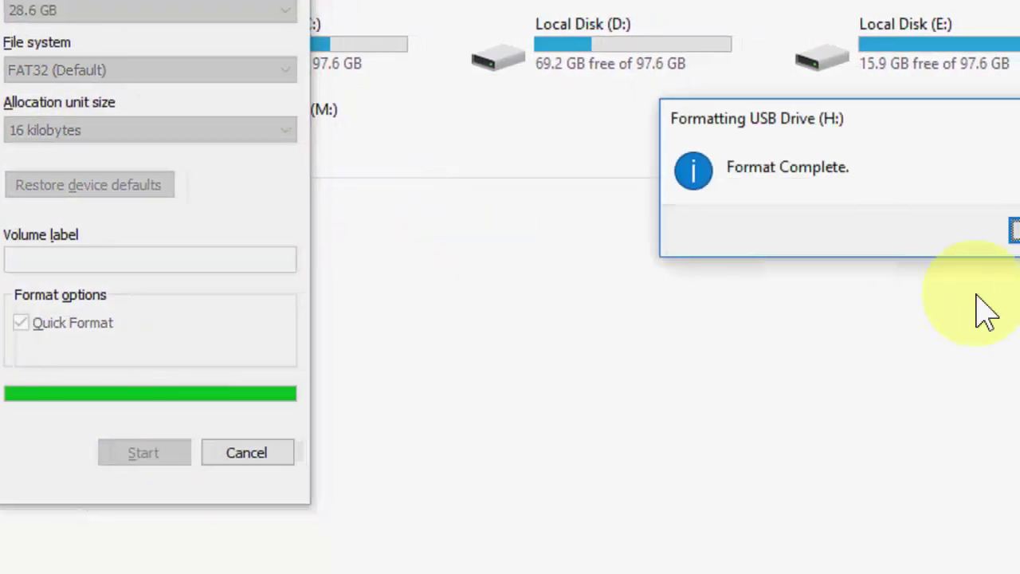
click(993, 237)
click(169, 453)
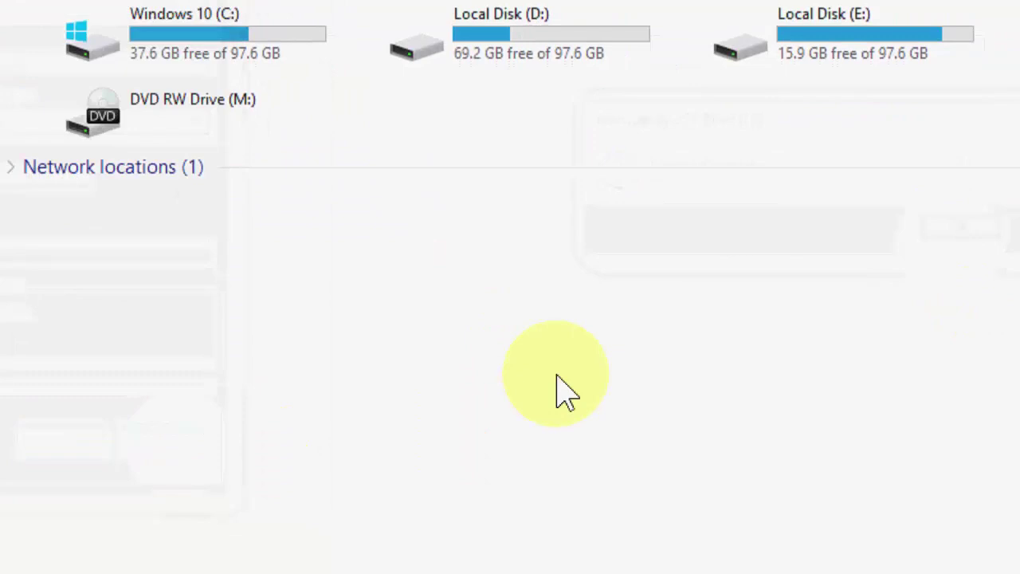
click(556, 378)
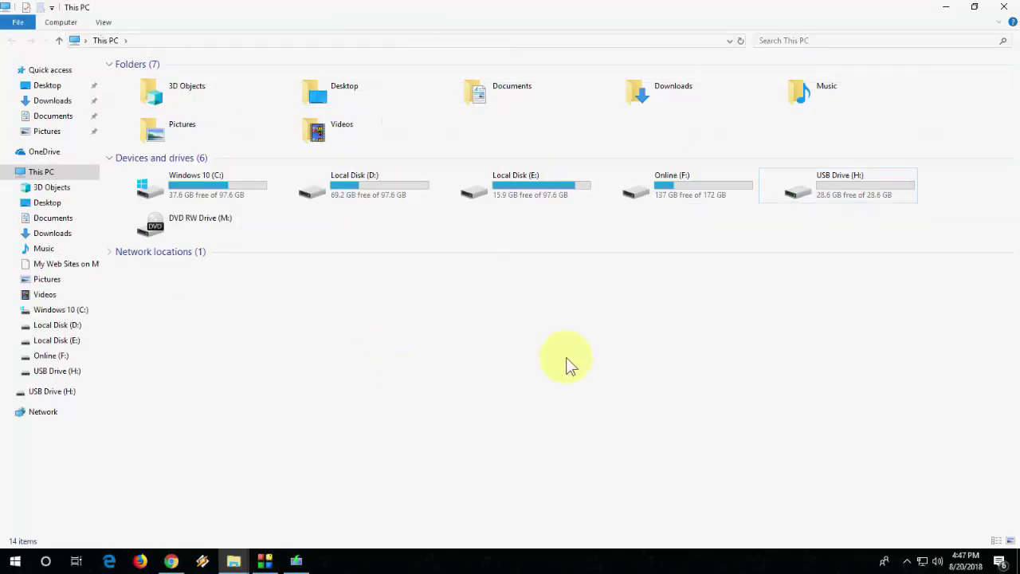
Quick-format USB Drive (H:) again, this time with the NTFS file system
right_click(837, 200)
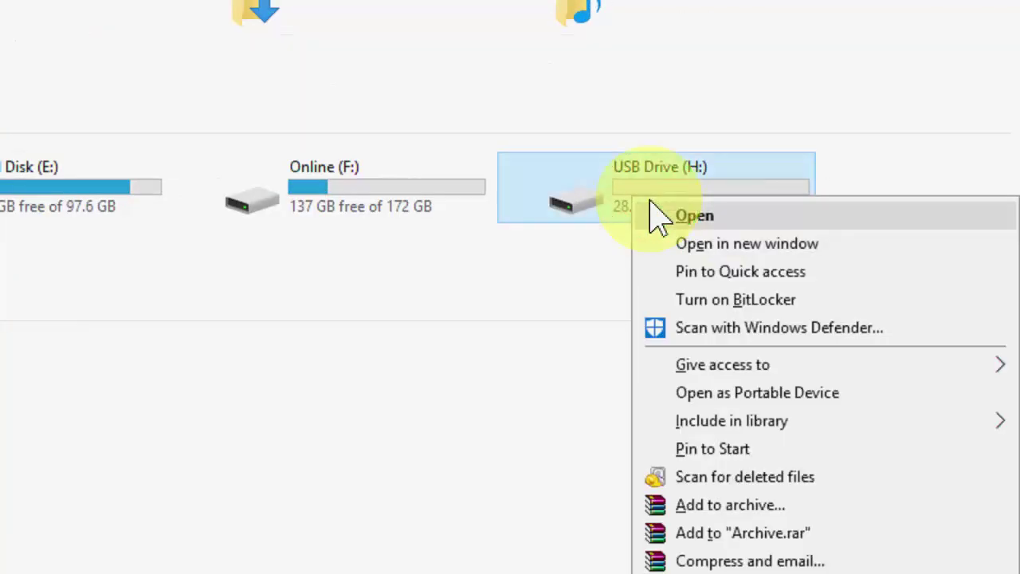
click(681, 518)
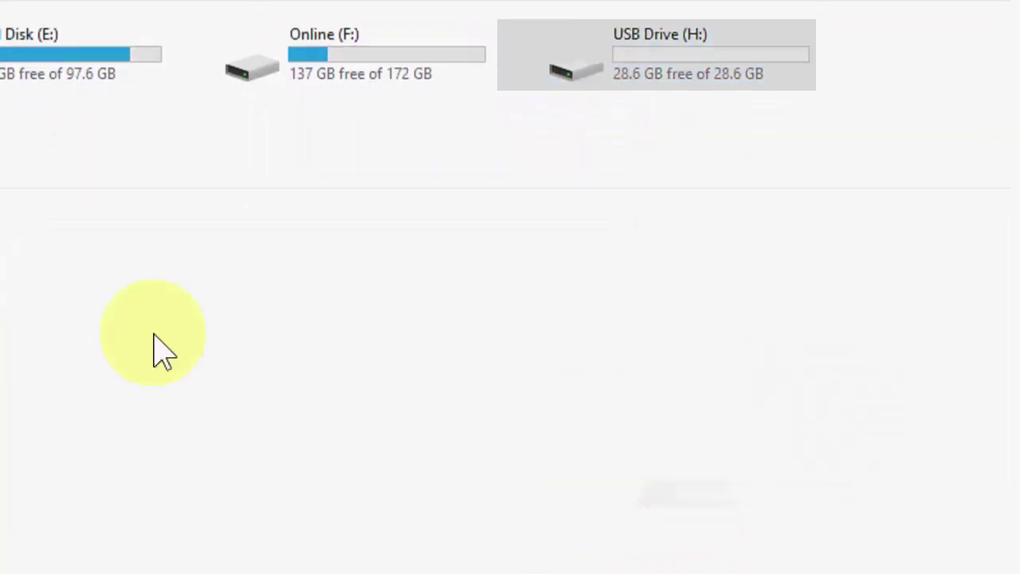
click(2, 86)
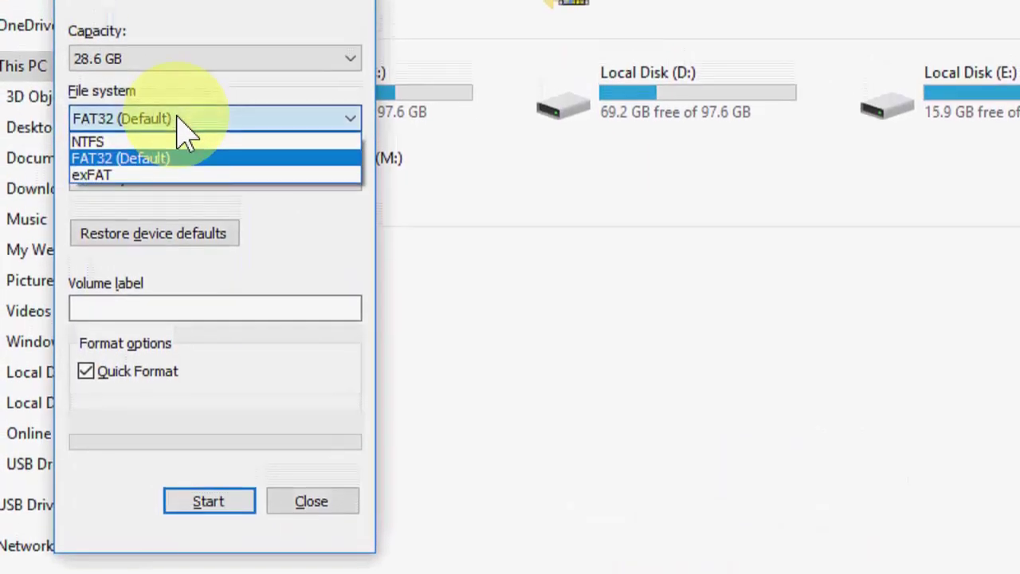
click(156, 147)
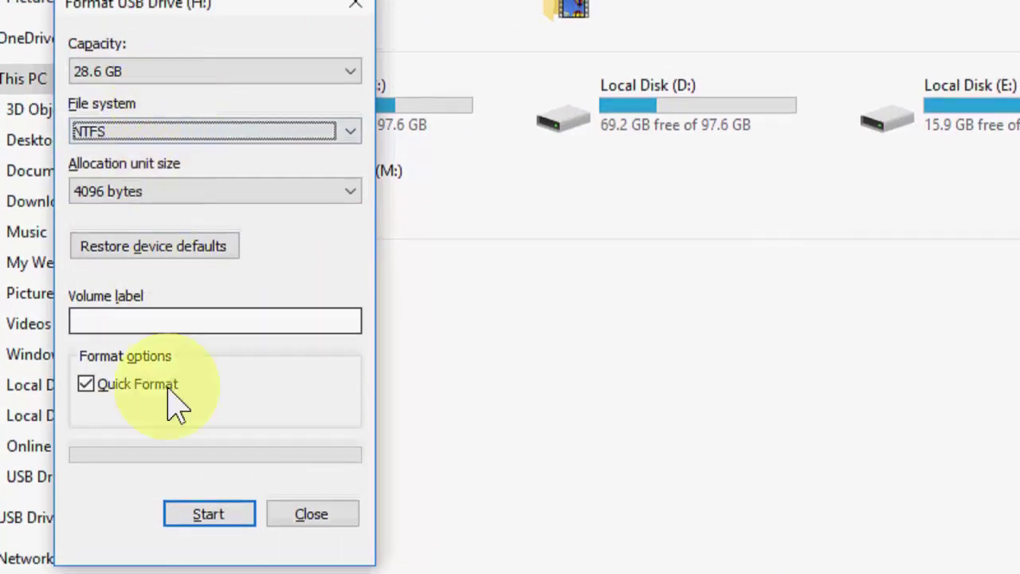
click(188, 501)
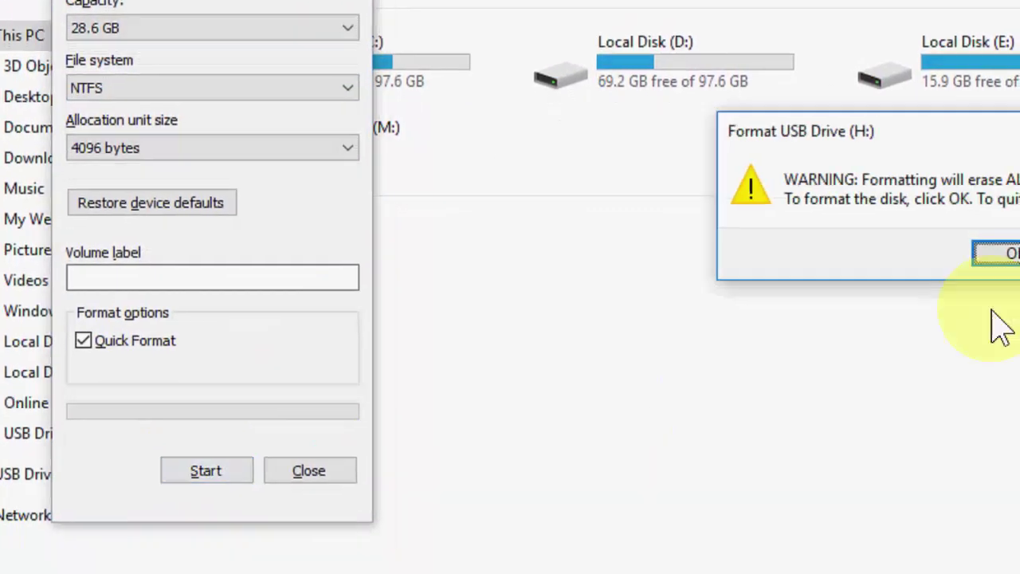
click(885, 253)
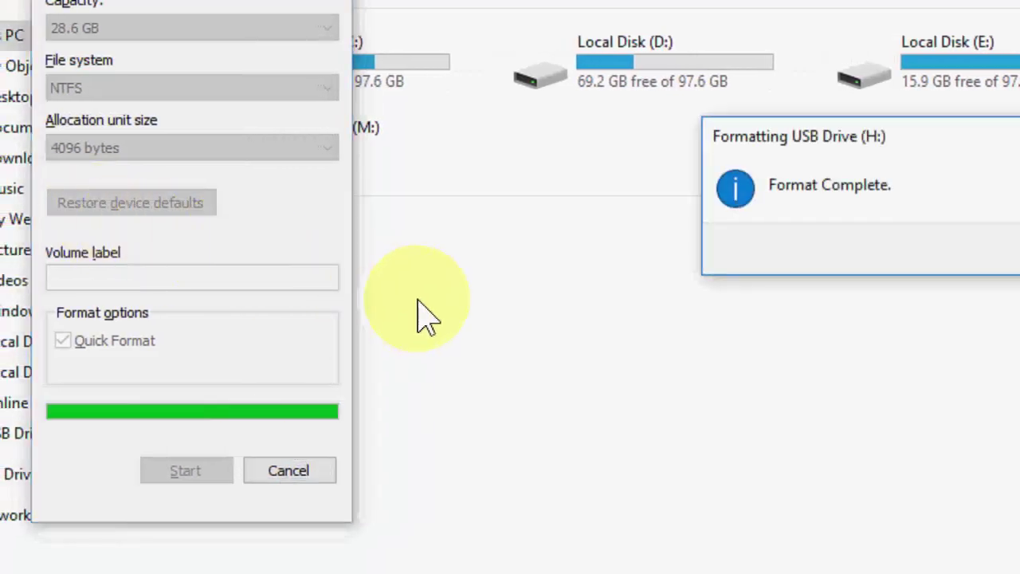
click(962, 257)
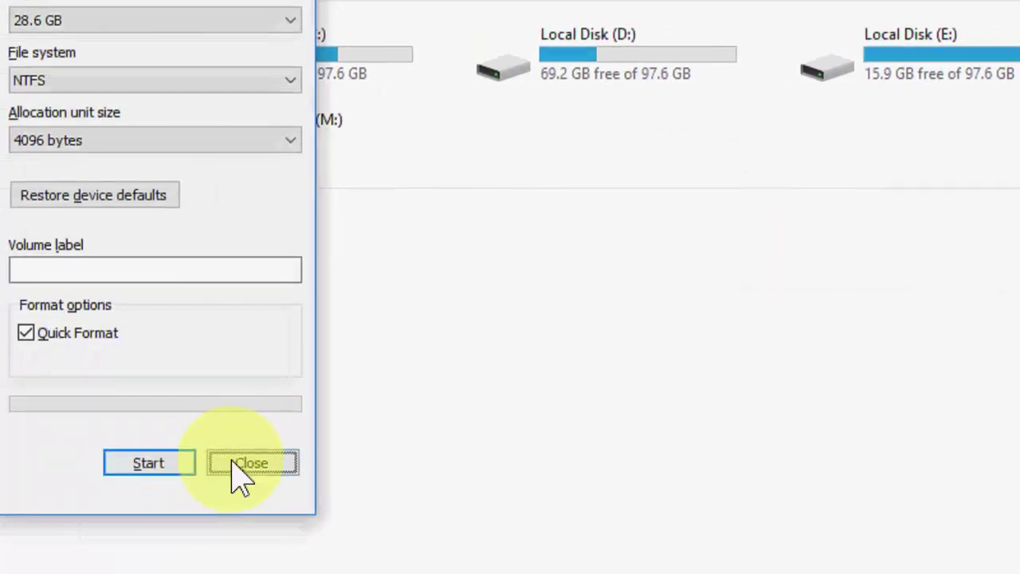
click(182, 470)
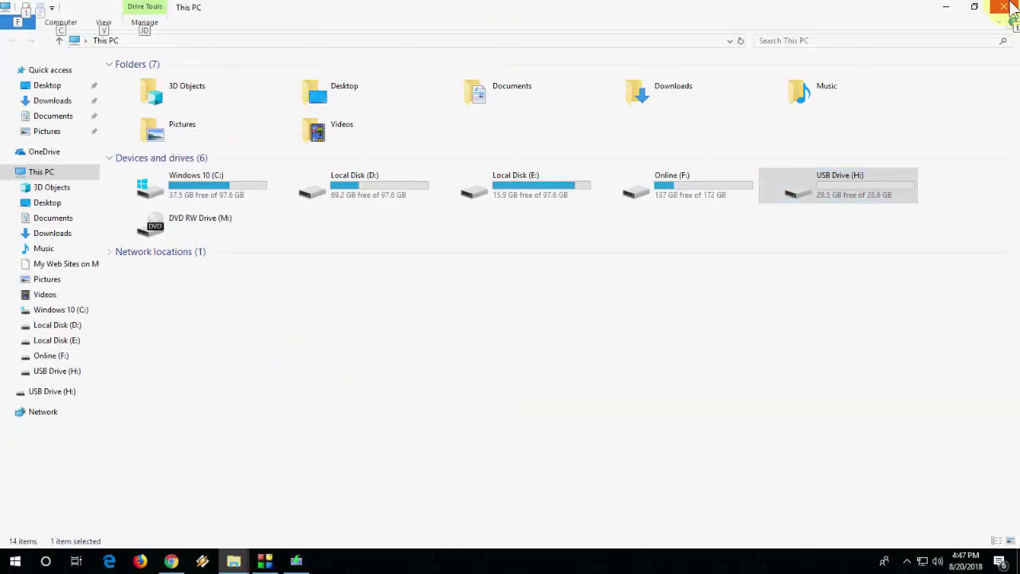
Close File Explorer, bring back Windows 10 Setup, and refresh its drive list to detect H:
click(1006, 8)
right_click(403, 126)
click(435, 161)
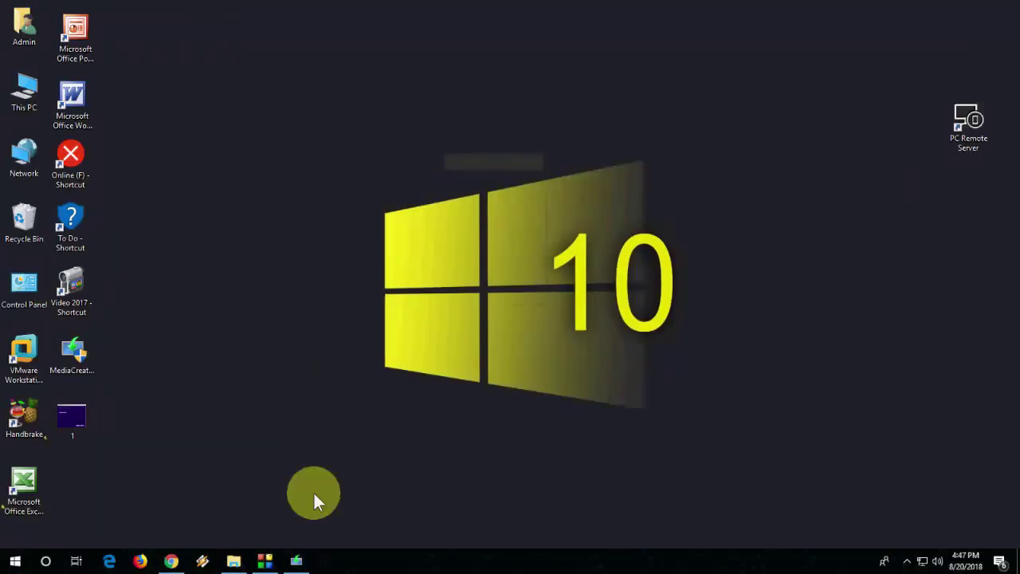
click(295, 560)
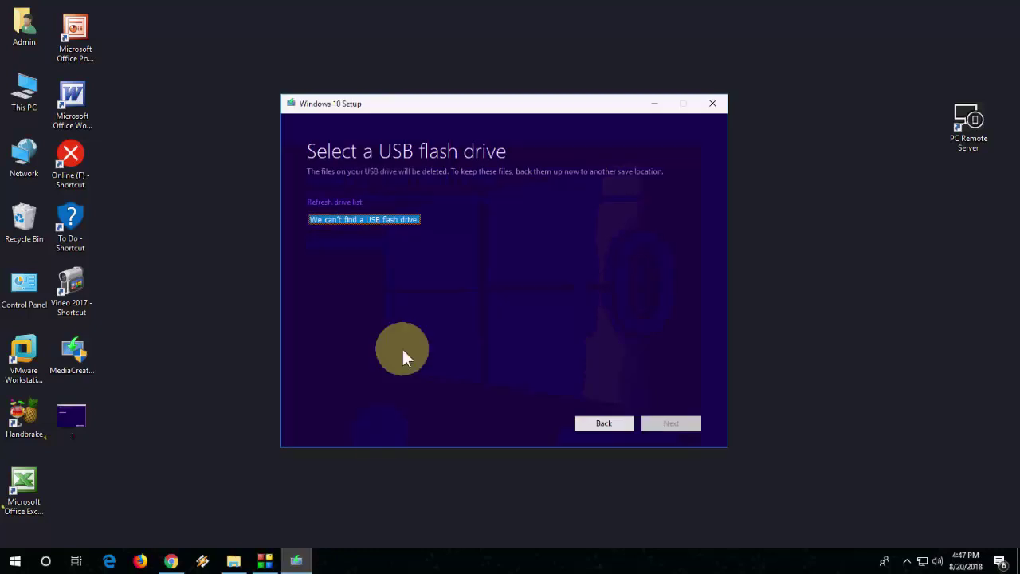
click(332, 202)
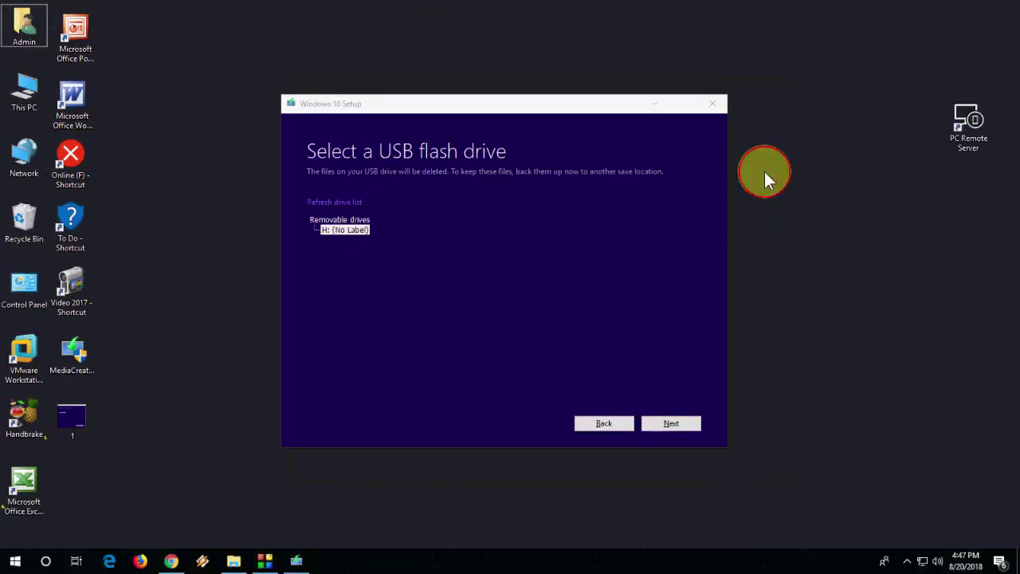
Minimize the Windows 10 Setup window and refresh the desktop
click(659, 106)
right_click(347, 120)
click(371, 158)
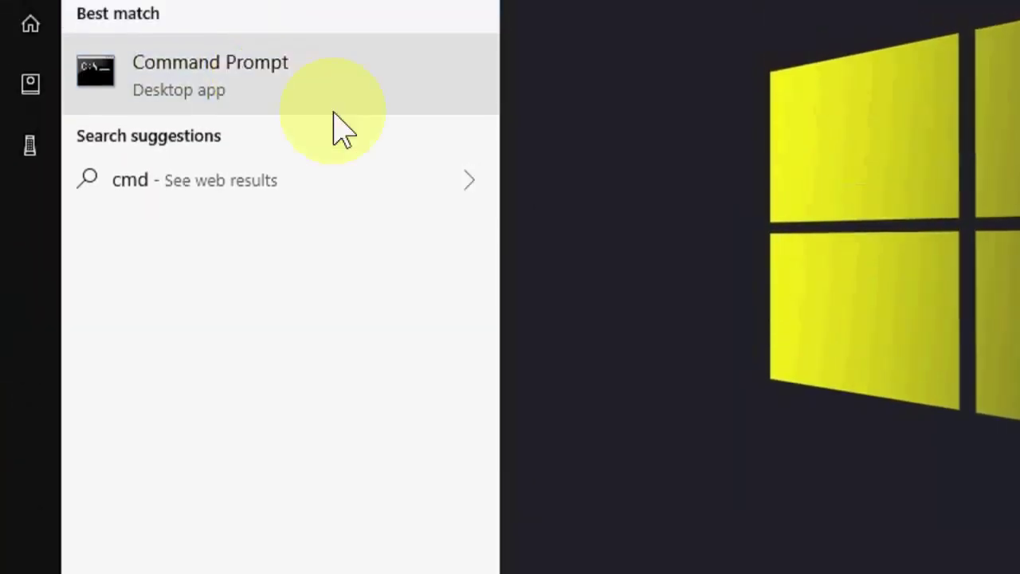
Run Command Prompt as administrator
right_click(333, 95)
click(309, 132)
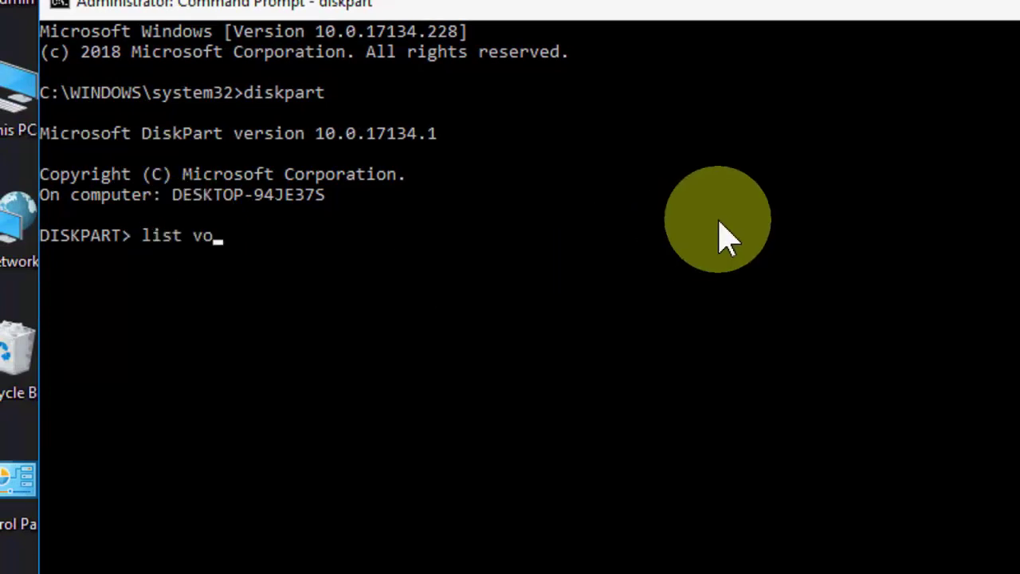
List the volumes, select volume 5 (the removable drive) and run clean on it
text(lume)
key(Return)
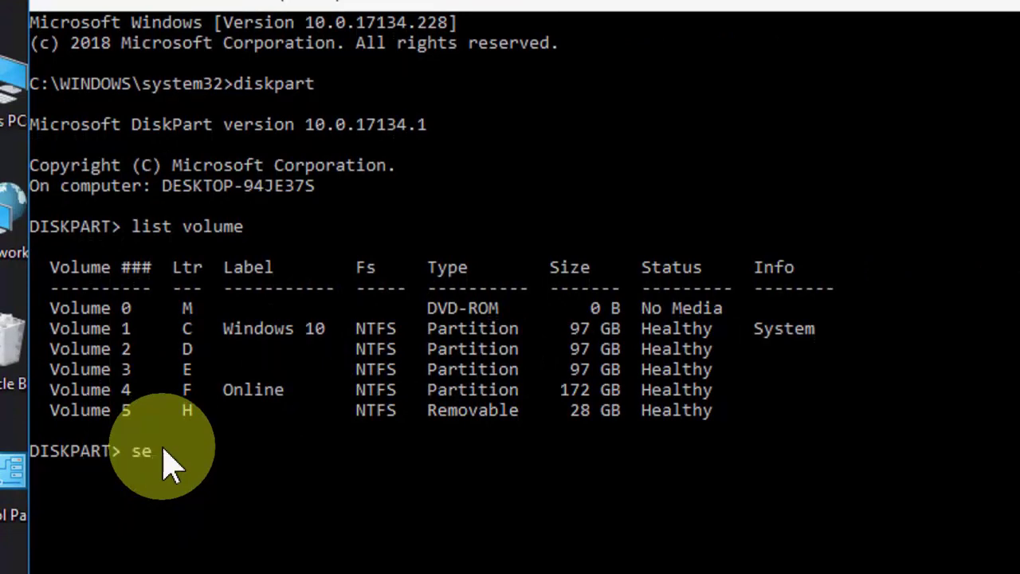
text(lec)
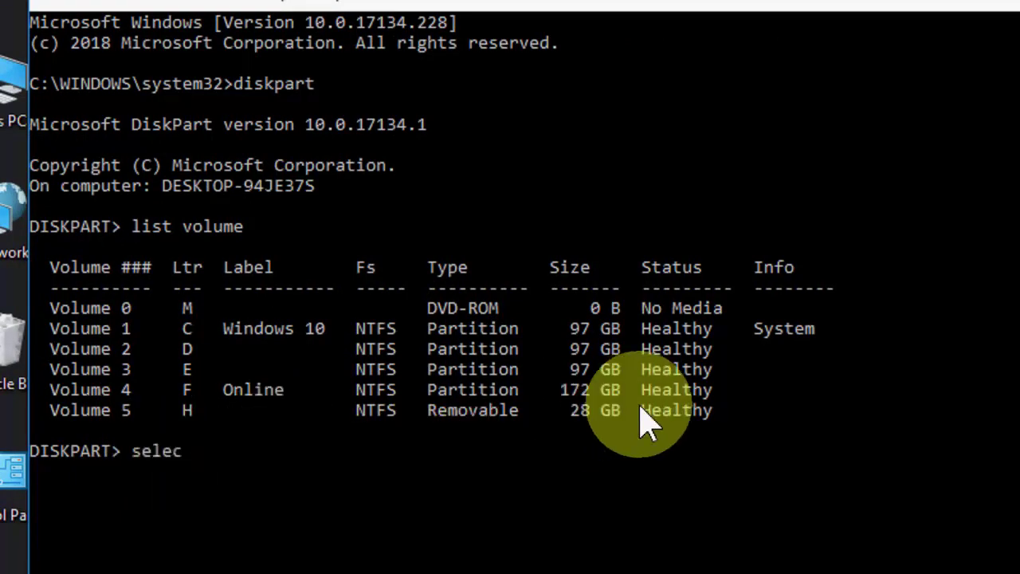
text(t volume 5)
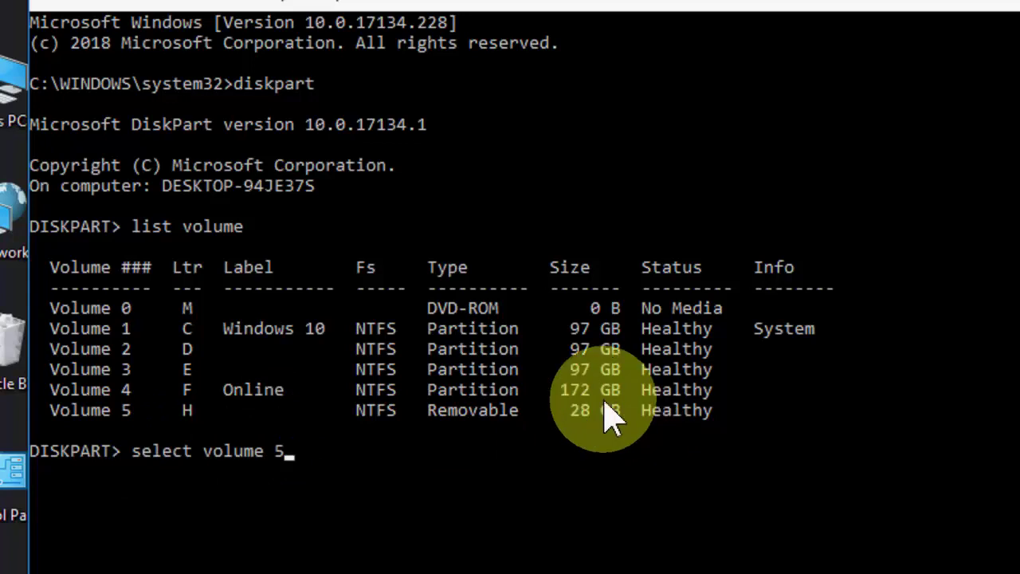
key(Return)
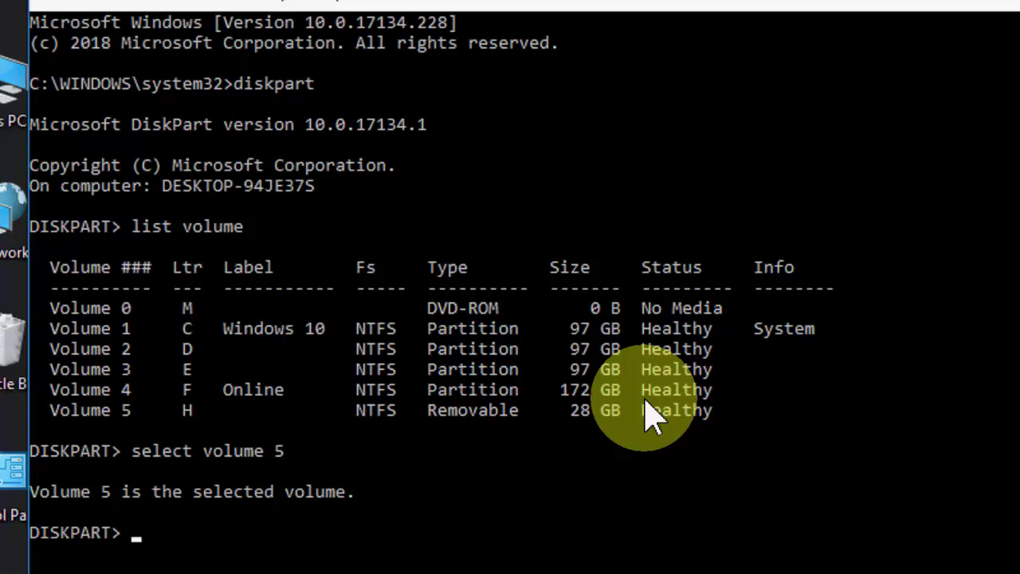
text(clean)
key(Return)
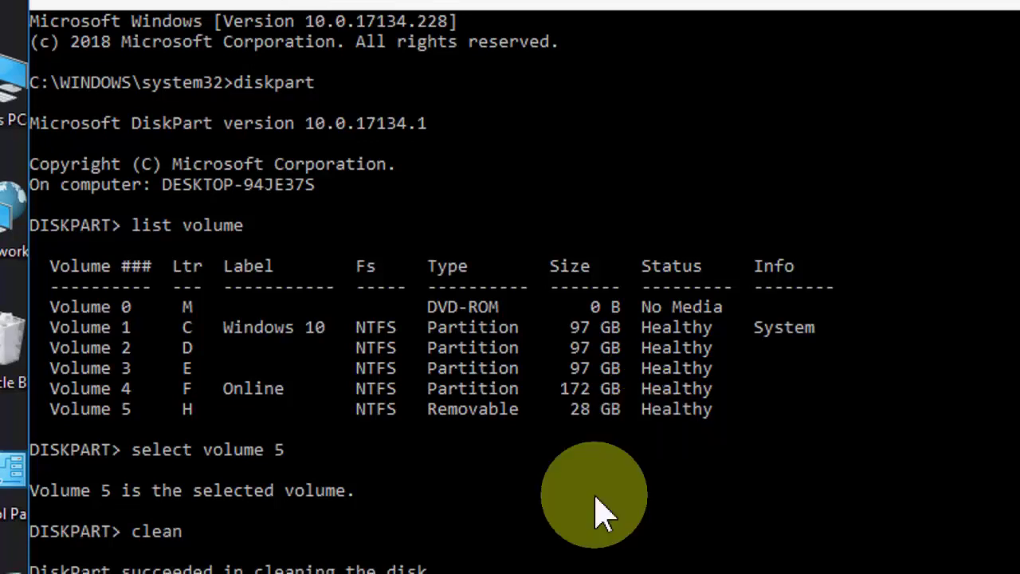
Create a primary partition on the cleaned drive and exit DiskPart
scroll(461, 365, down, 1)
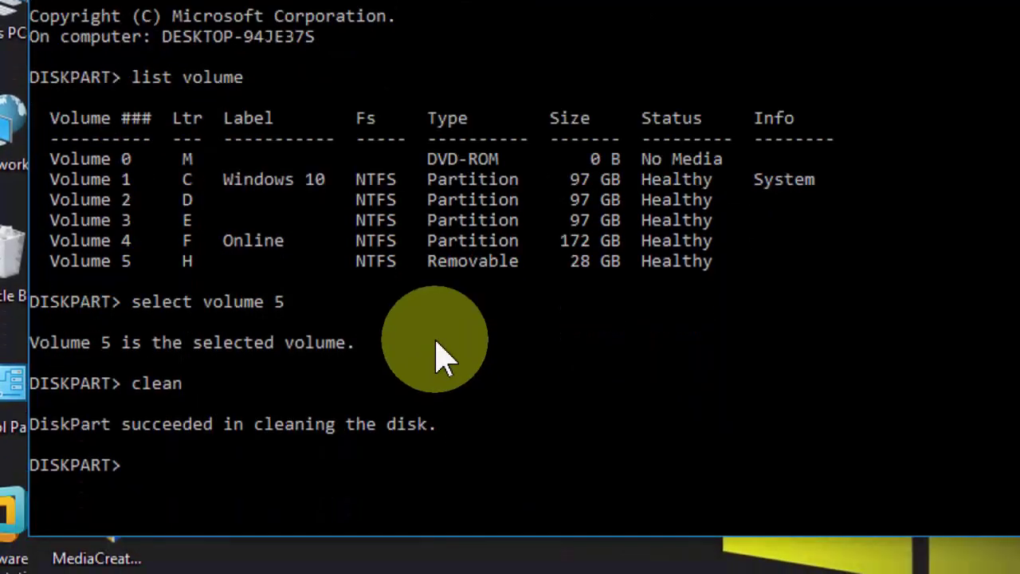
text(create)
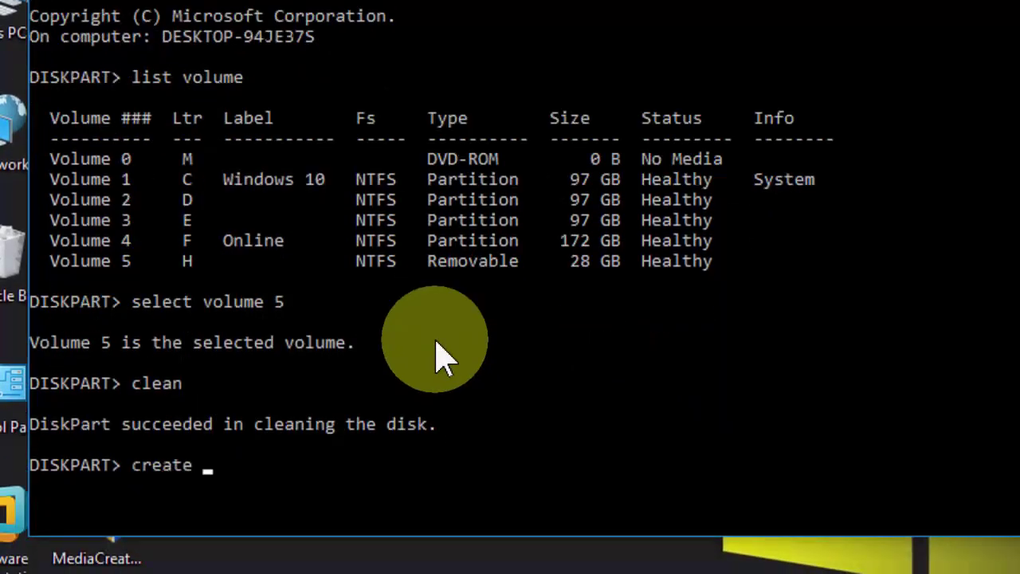
text( prima)
key(BackSpace)
key(BackSpace)
key(BackSpace)
key(BackSpace)
text(partitio)
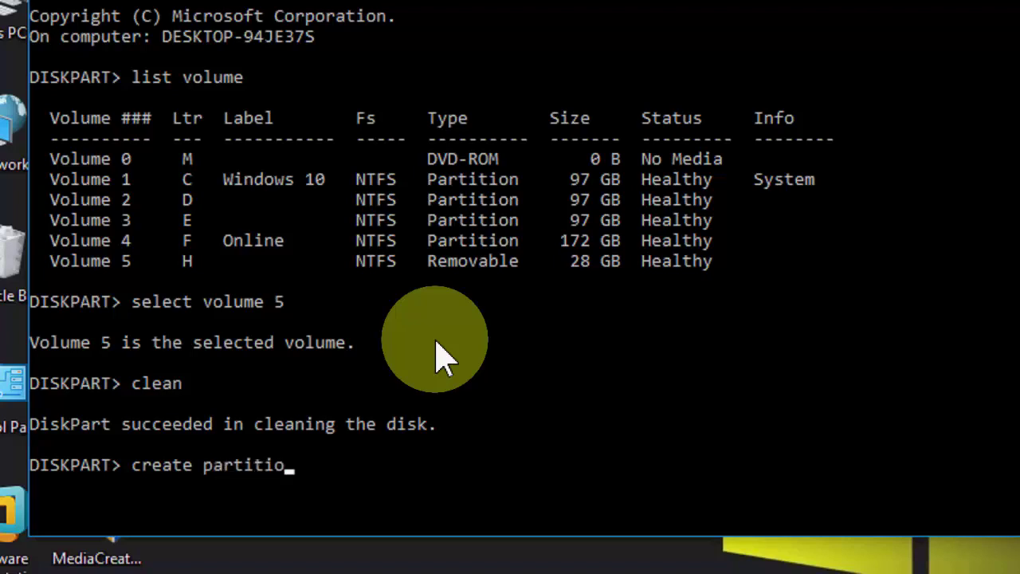
text(n primary)
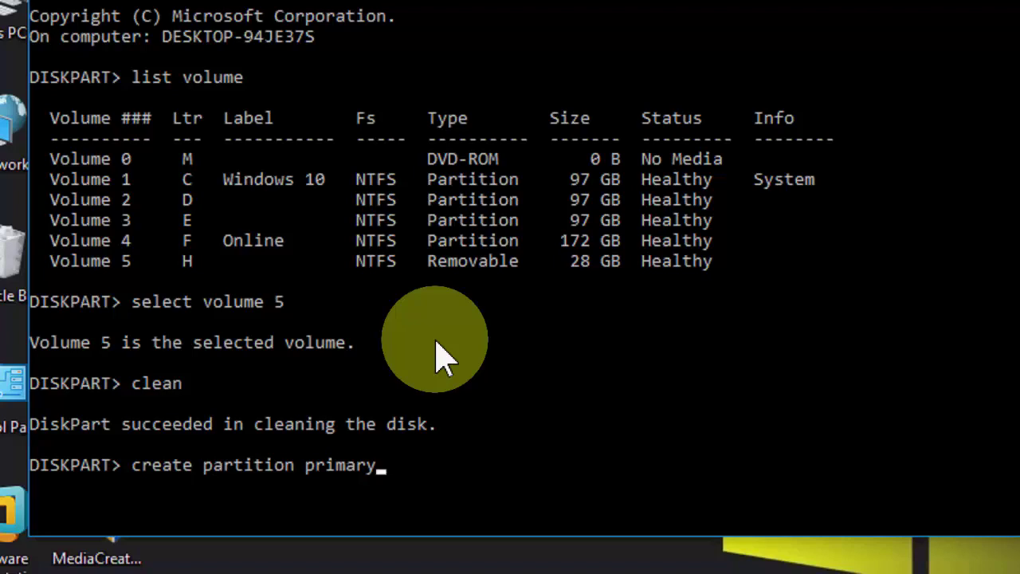
key(Return)
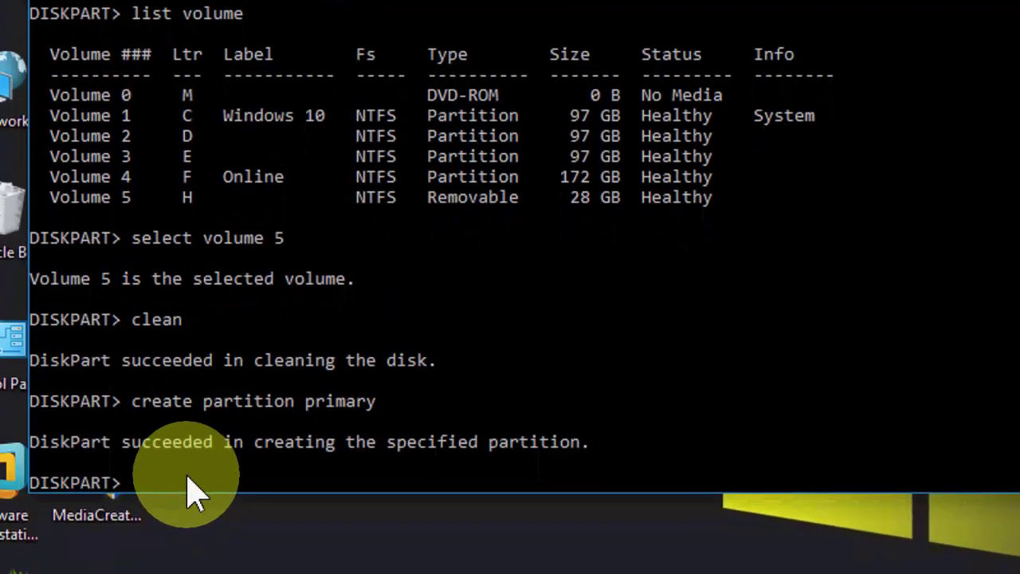
text(exit)
key(Return)
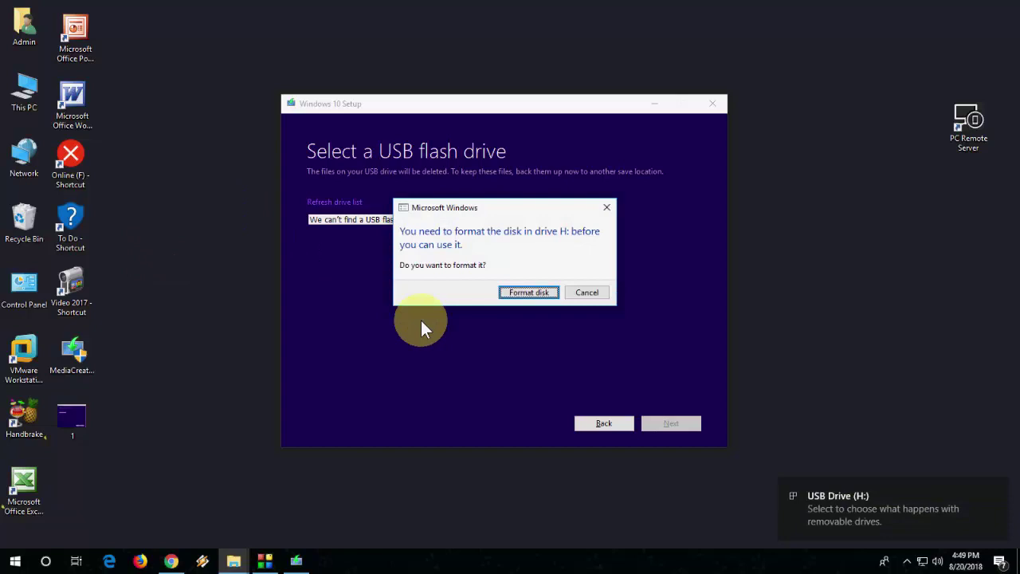
Quick-format drive H: as FAT32 from Windows' format prompt and close the Format window
click(535, 295)
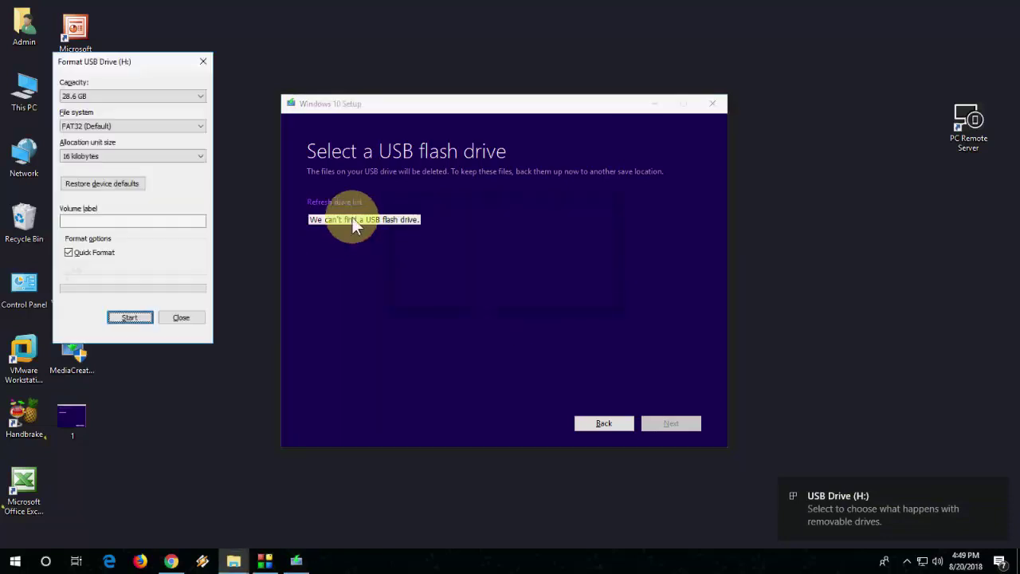
click(129, 318)
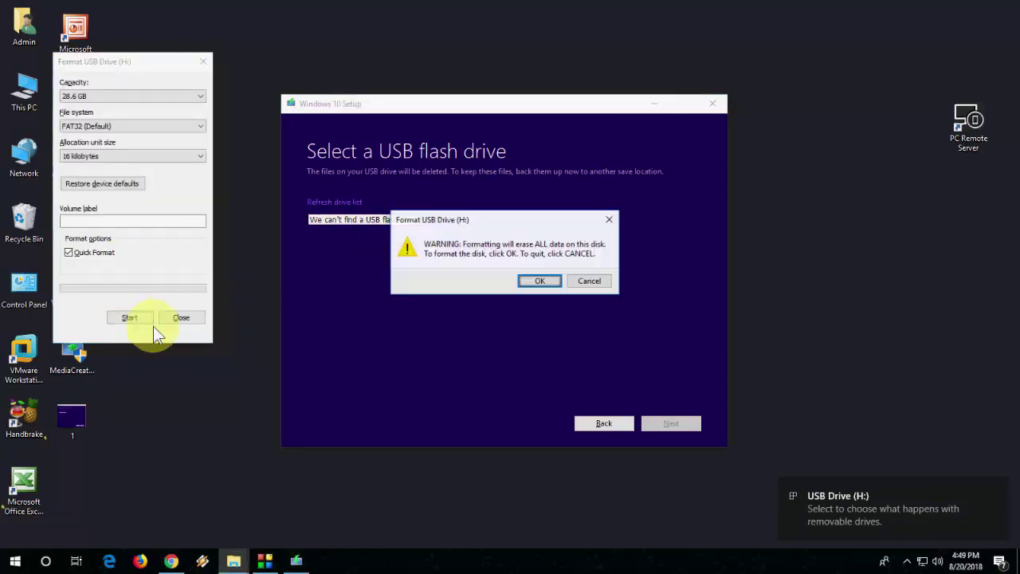
click(539, 282)
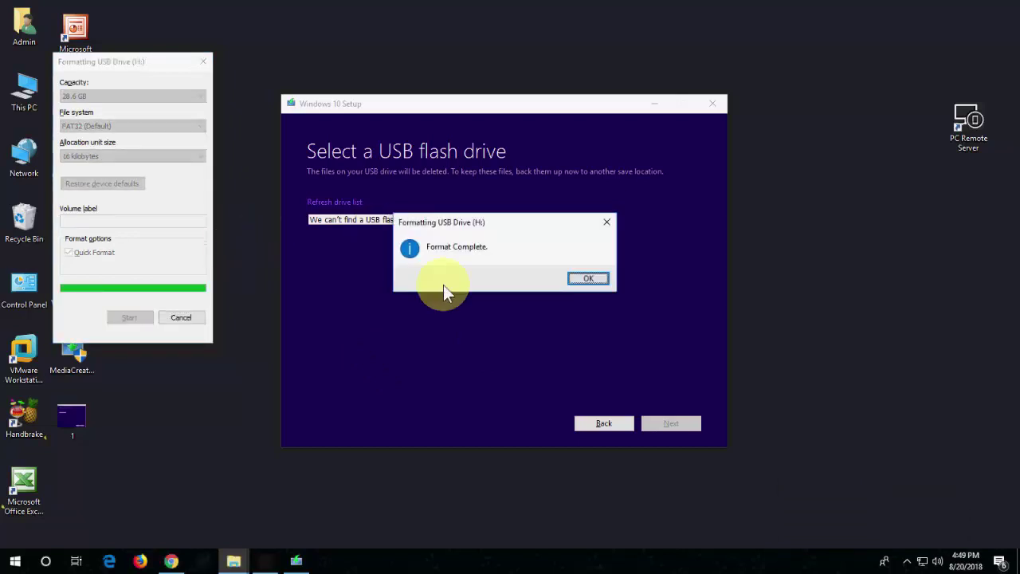
click(588, 278)
click(188, 317)
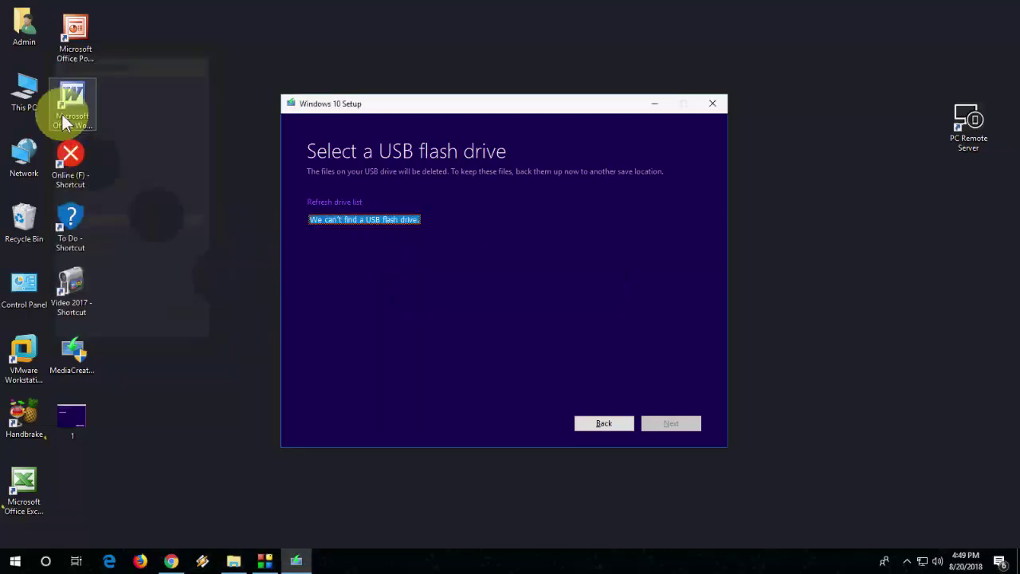
Refresh the desktop and the Media Creation Tool drive list so H: (No Label) appears
right_click(816, 215)
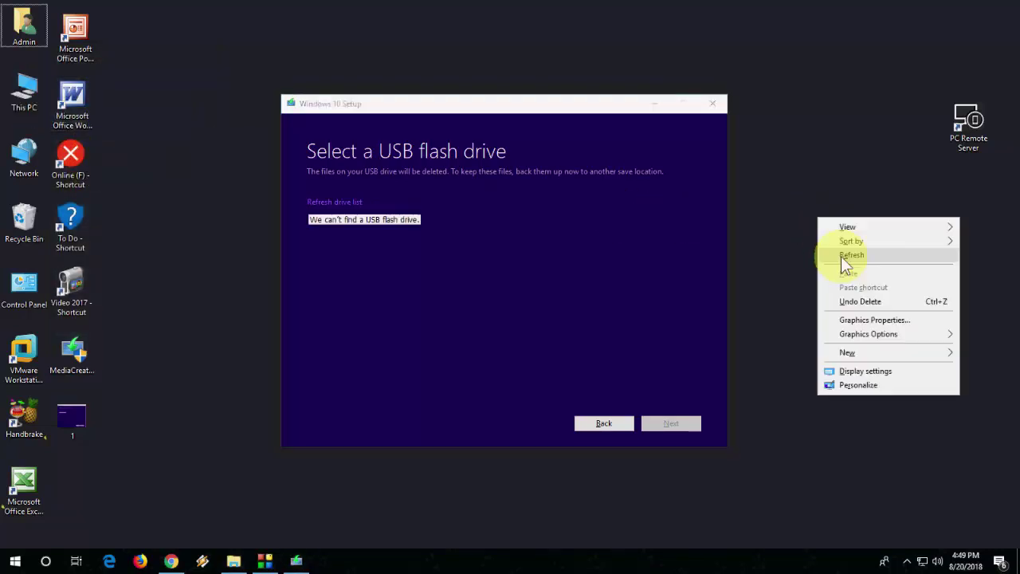
click(845, 255)
click(335, 203)
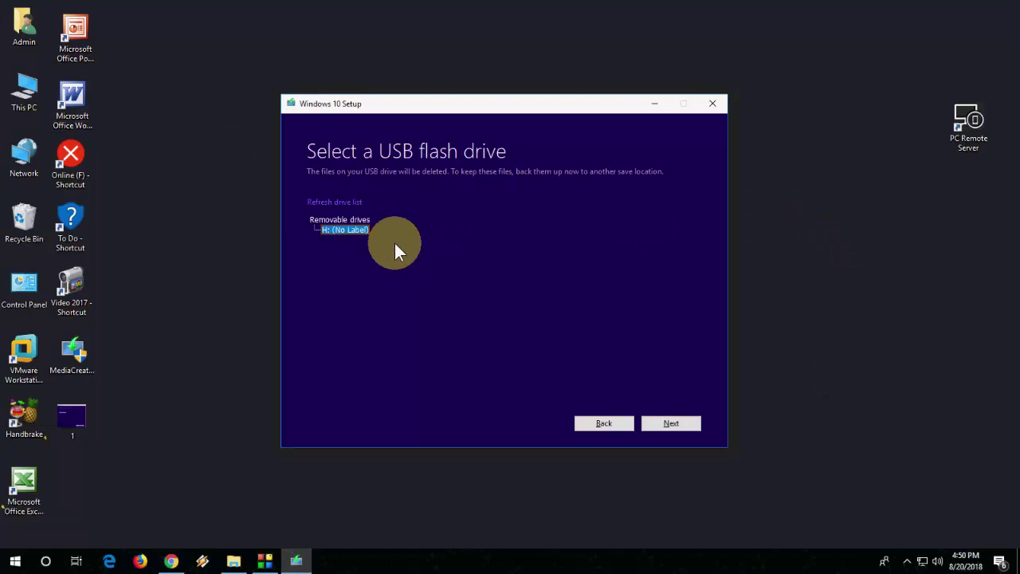
Open Computer Management's Device Manager with Universal Serial Bus controllers expanded
click(651, 103)
right_click(343, 115)
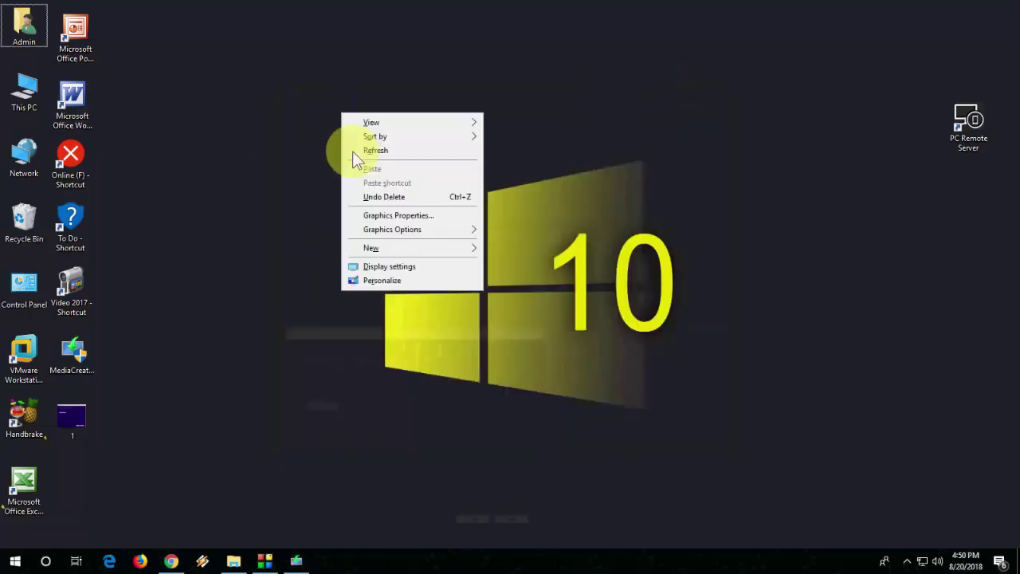
click(370, 152)
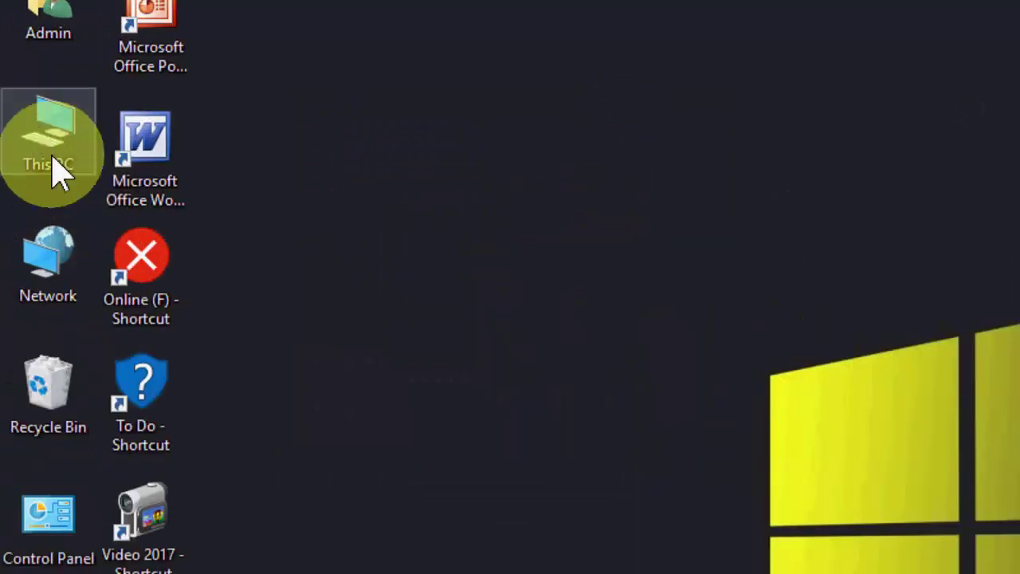
right_click(22, 94)
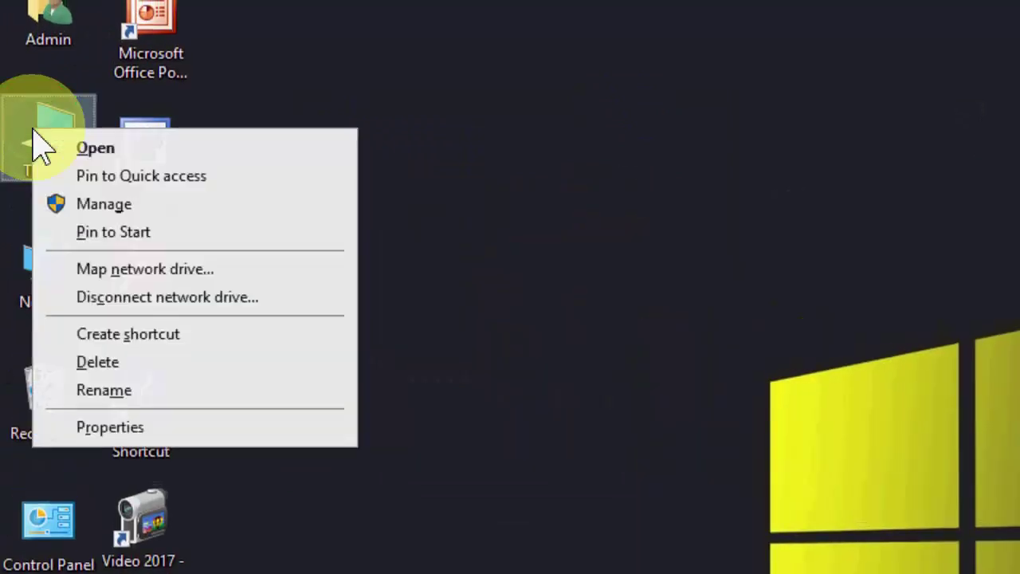
click(236, 214)
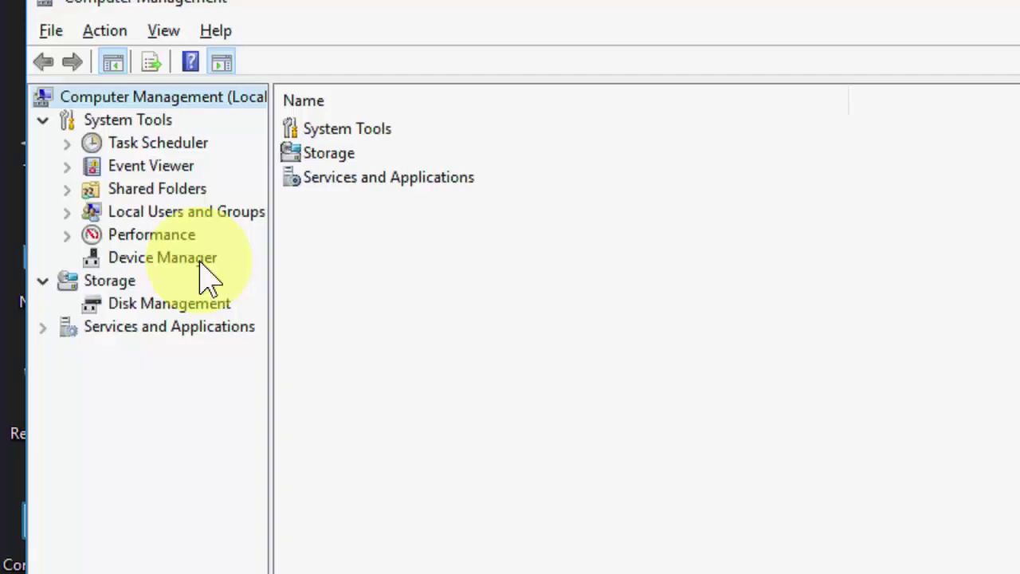
click(199, 257)
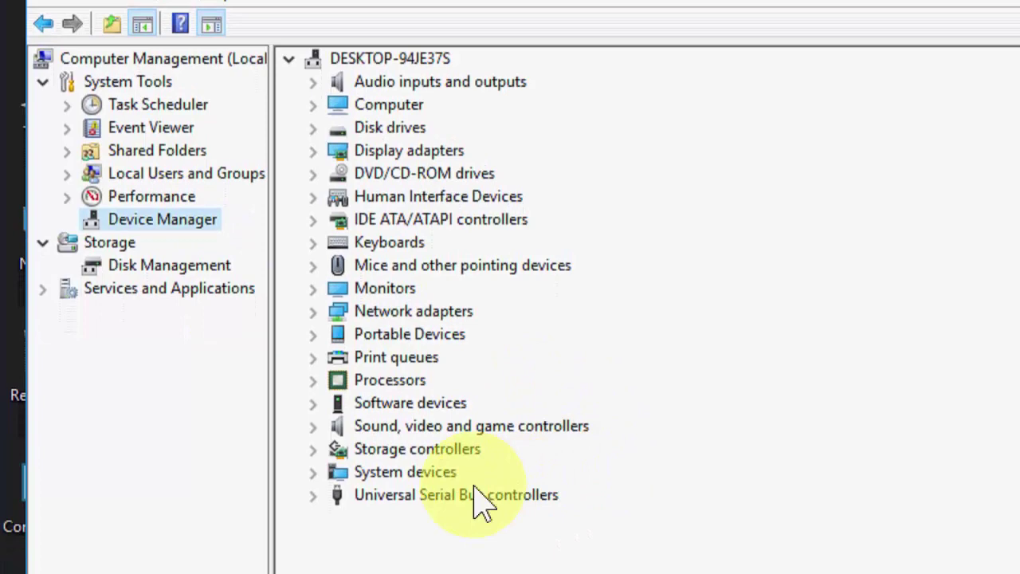
double_click(333, 495)
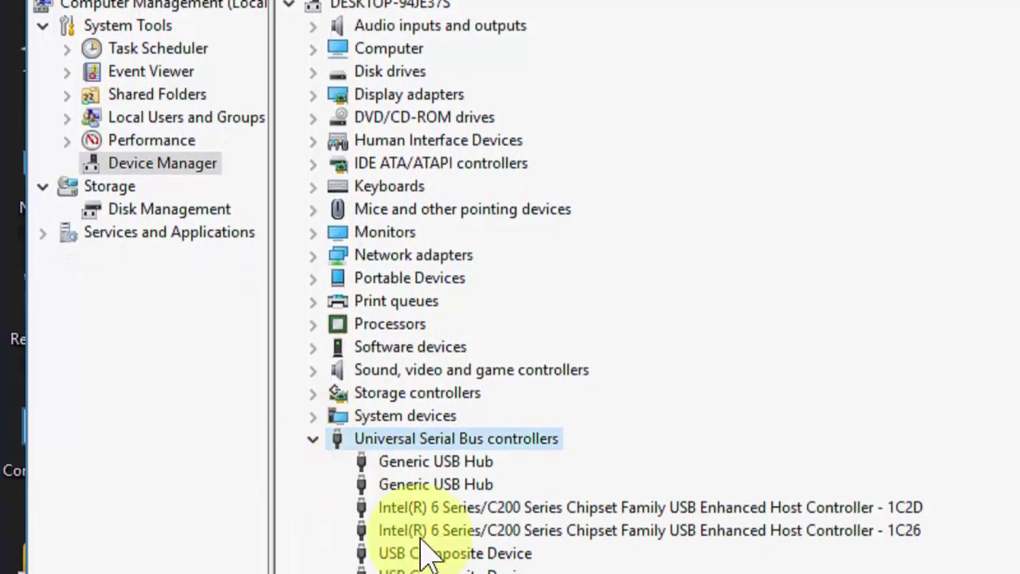
Search automatically for updated drivers for the Intel 1C2D and 1C26 USB host controllers
click(545, 510)
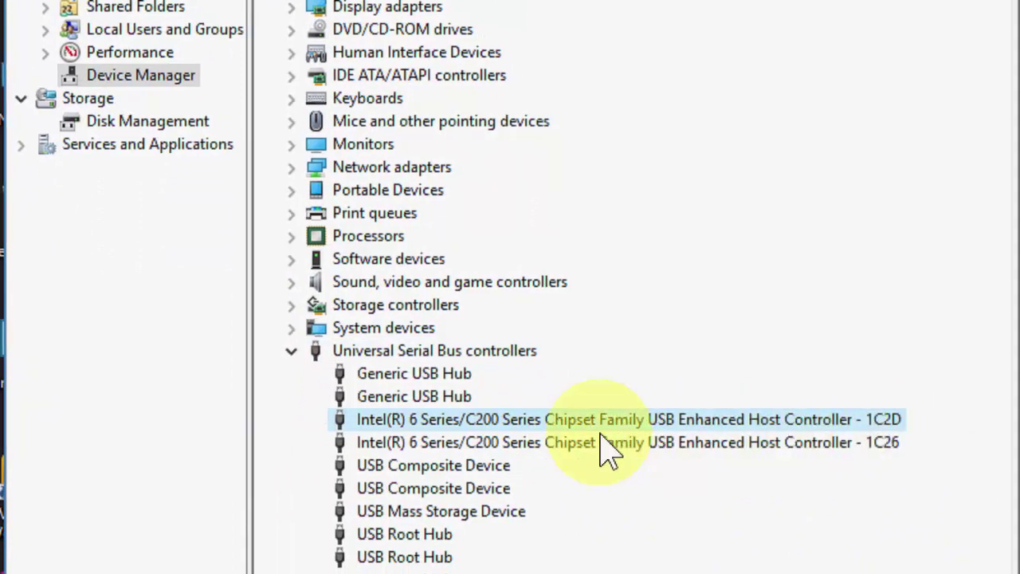
right_click(746, 427)
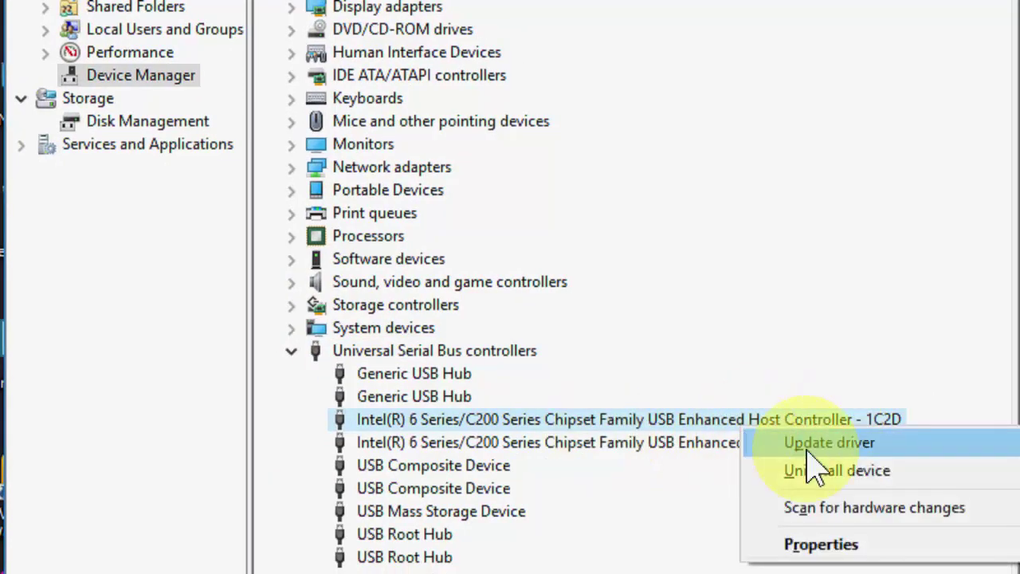
click(807, 451)
click(589, 215)
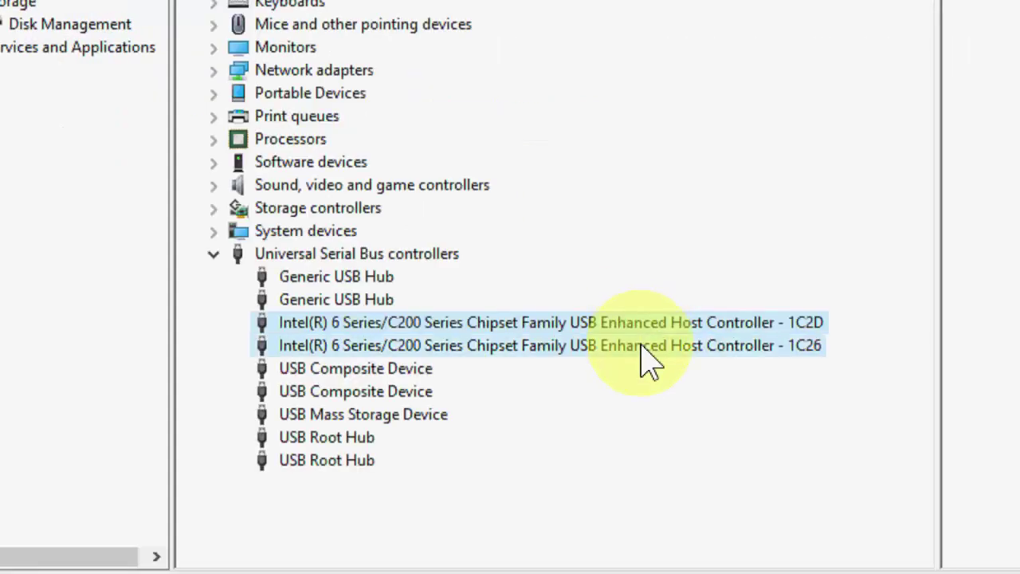
right_click(640, 346)
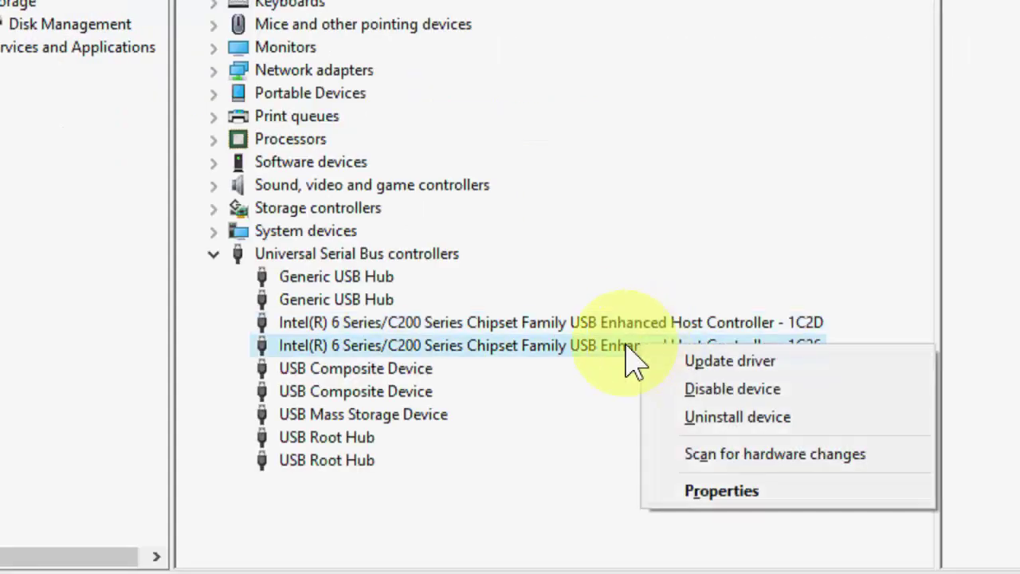
click(750, 363)
click(550, 161)
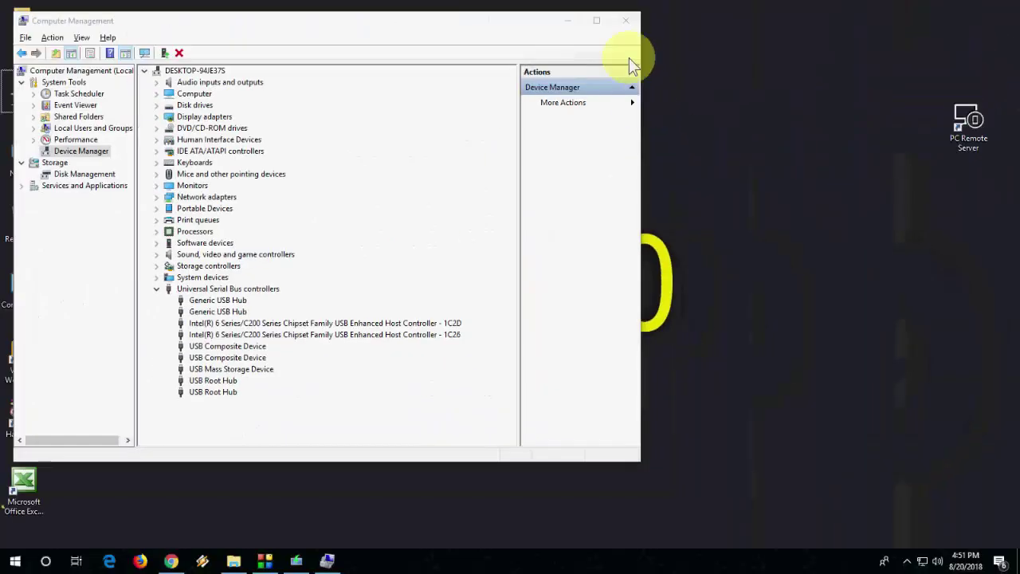
Close Computer Management, restore Windows 10 Setup, and refresh its USB drive list
click(626, 24)
right_click(419, 80)
click(430, 114)
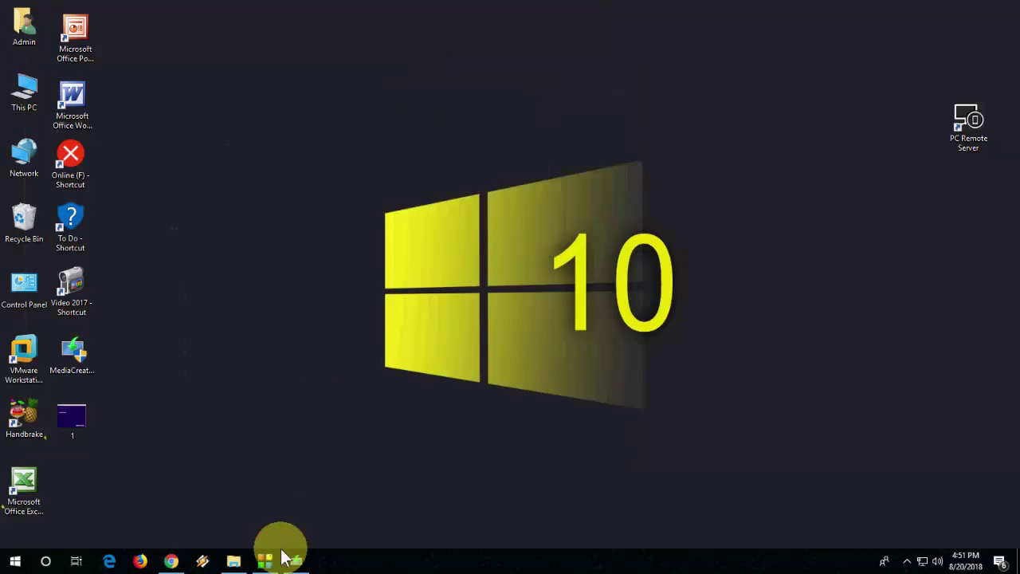
click(300, 561)
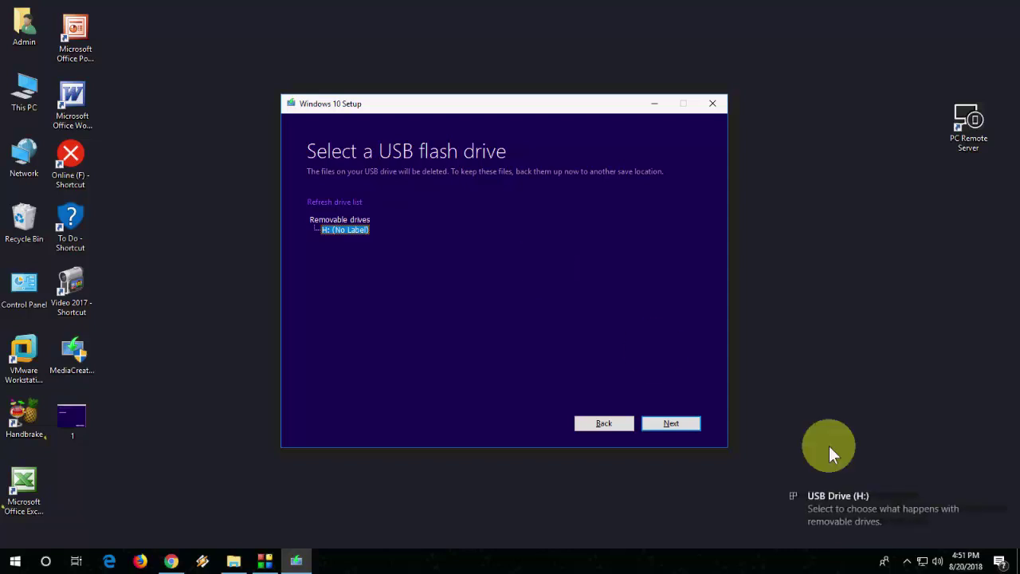
click(998, 489)
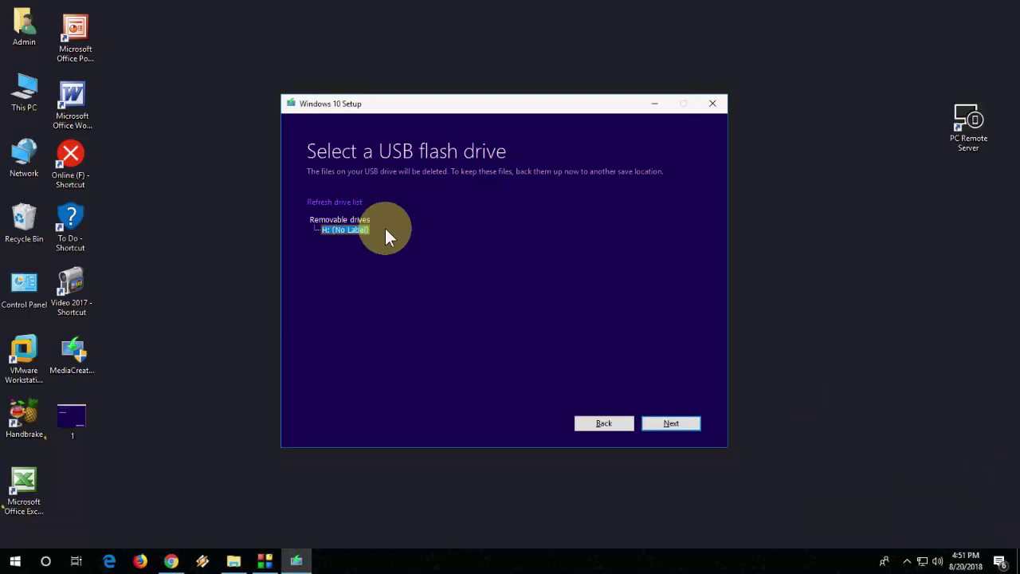
click(331, 204)
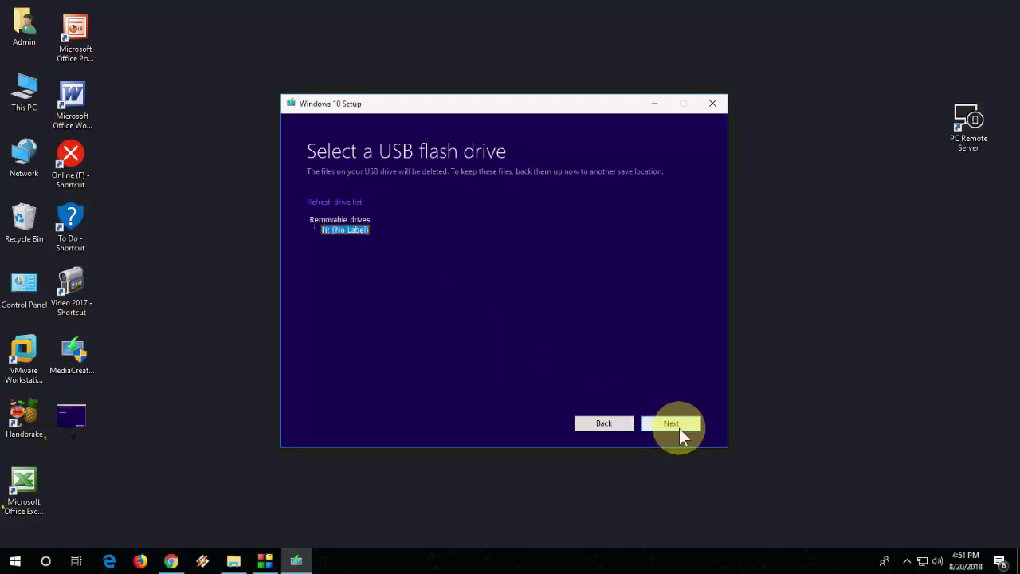
Refresh the desktop twice
right_click(823, 282)
click(838, 322)
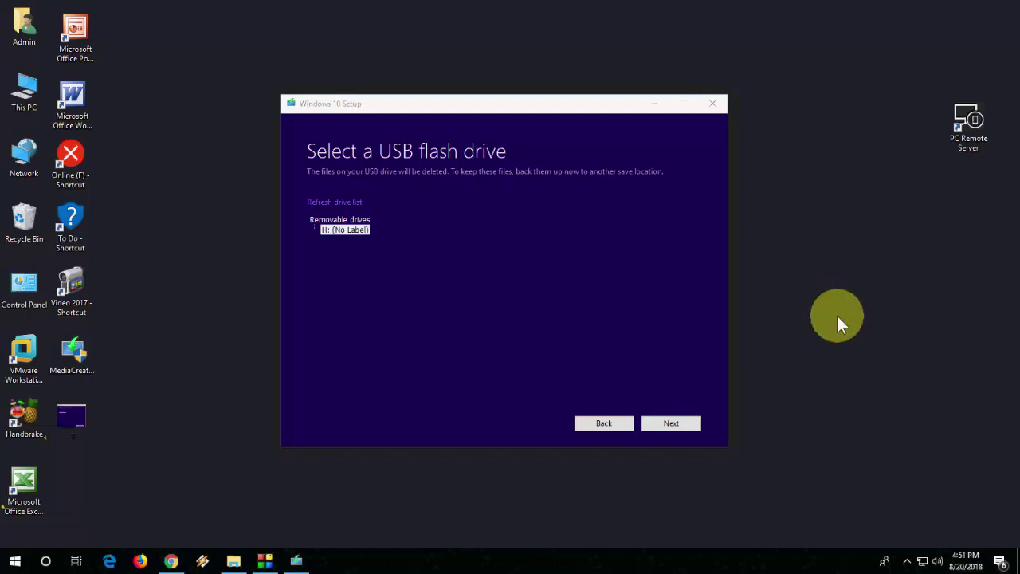
right_click(794, 211)
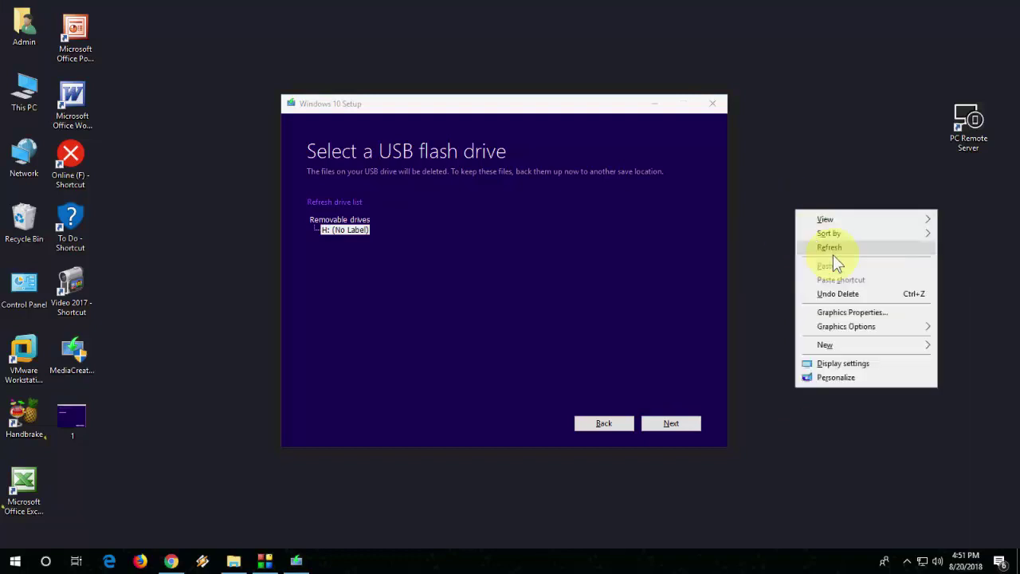
click(837, 252)
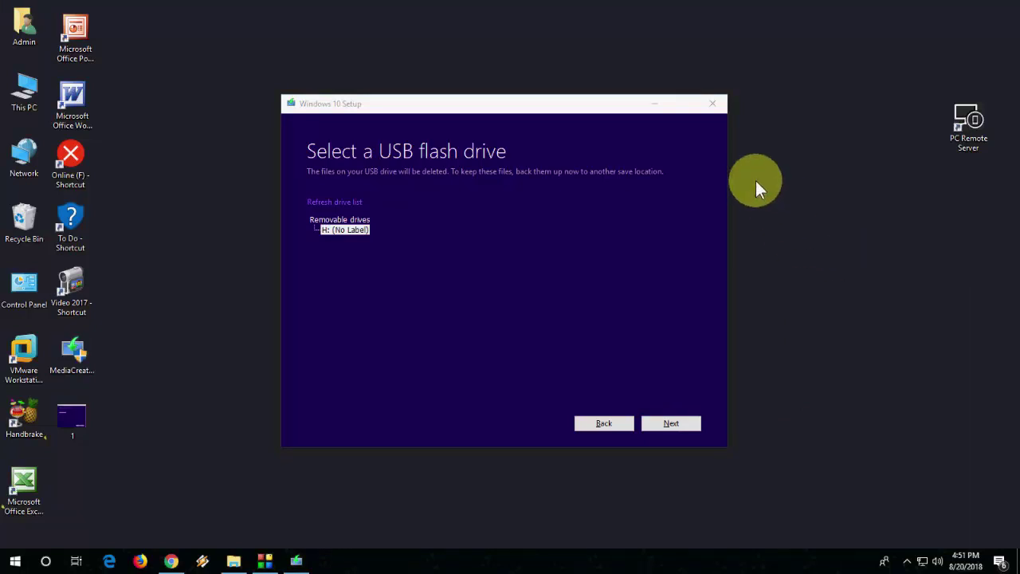